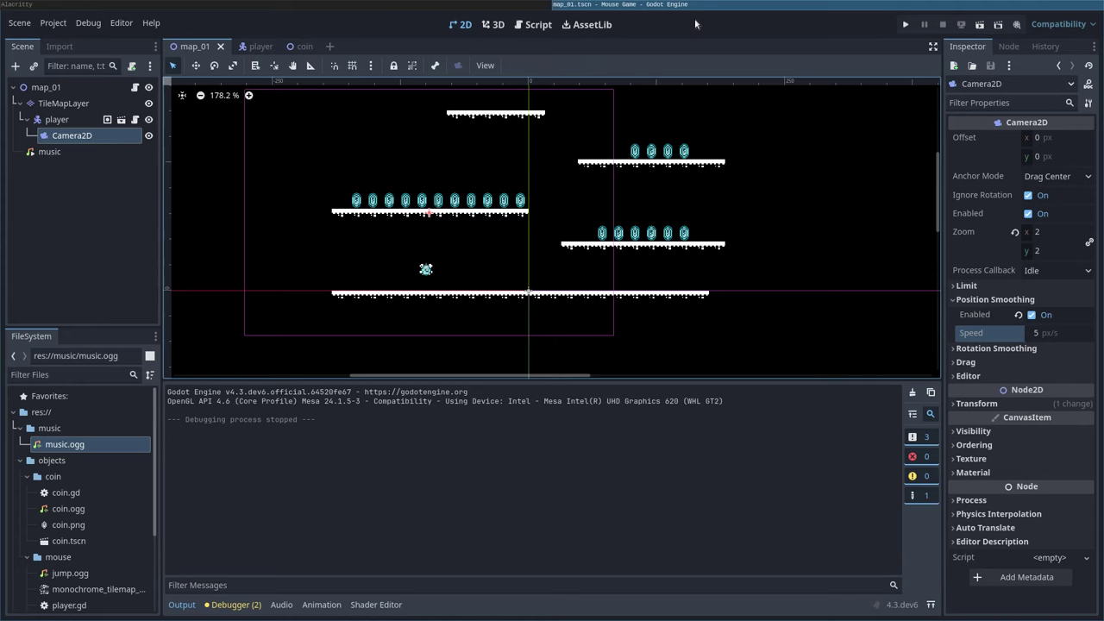
- Run the project and play-test the mouse character, jumping onto the lower right platform to collect its coins and returning to the floor
key("F5")
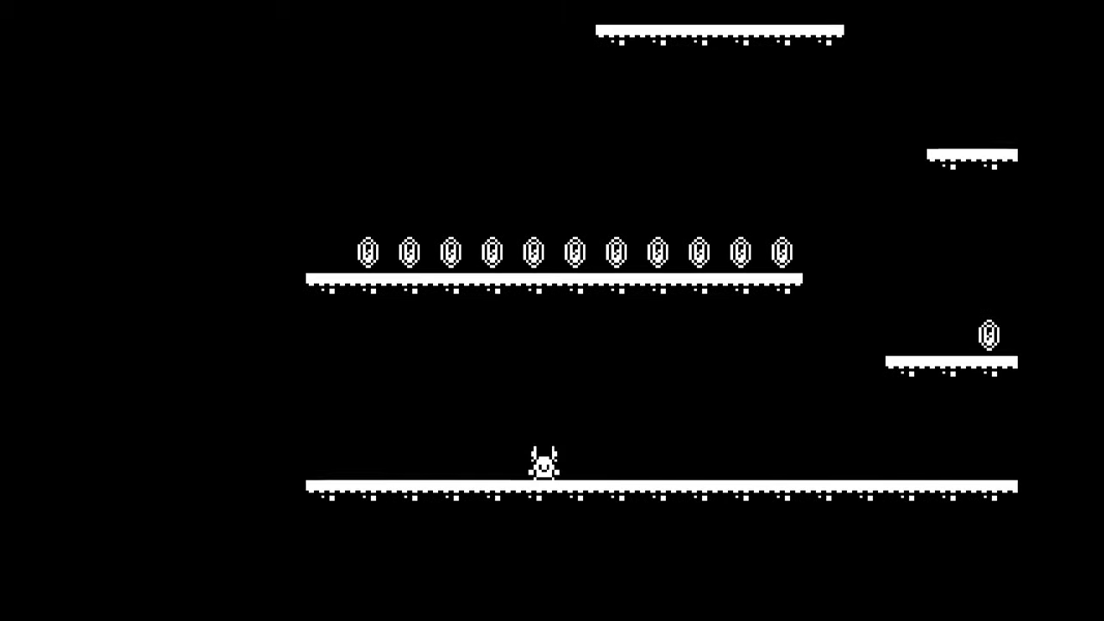
key("Right")
key("space")
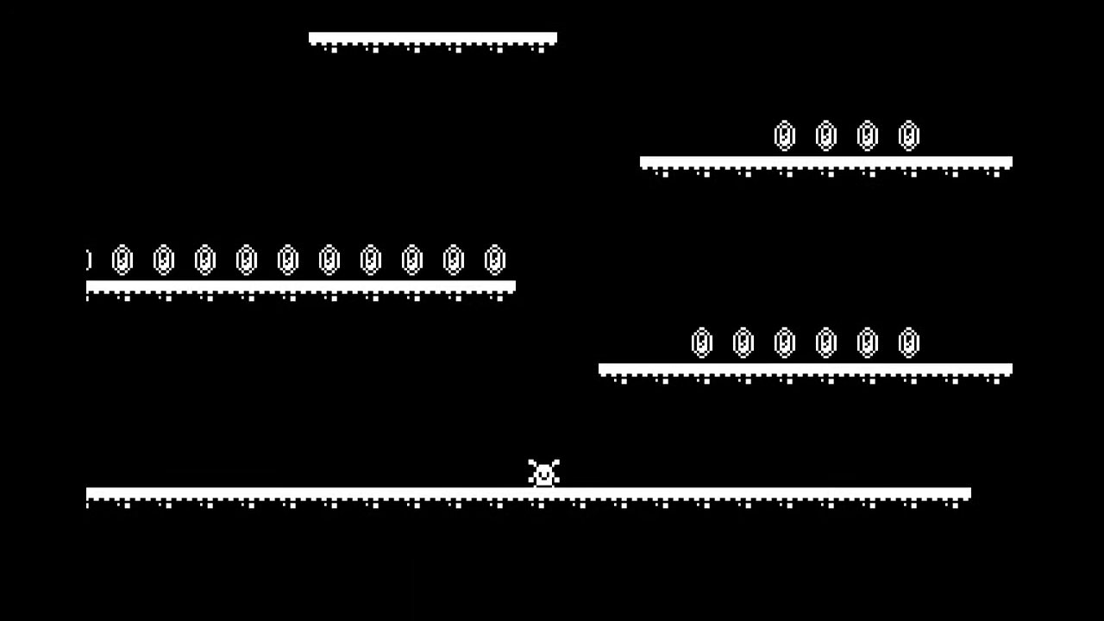
key("space")
key("Right")
key("Right")
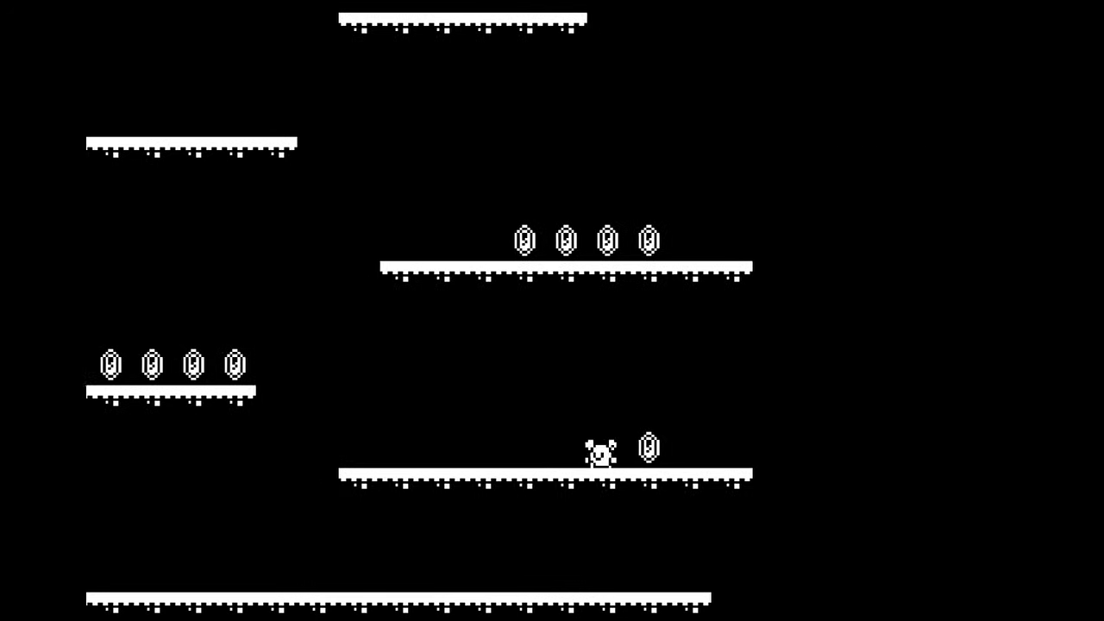
key("Left")
- Test jumping from the floor up to the higher platforms, and lower the system volume to 66%
key("Left")
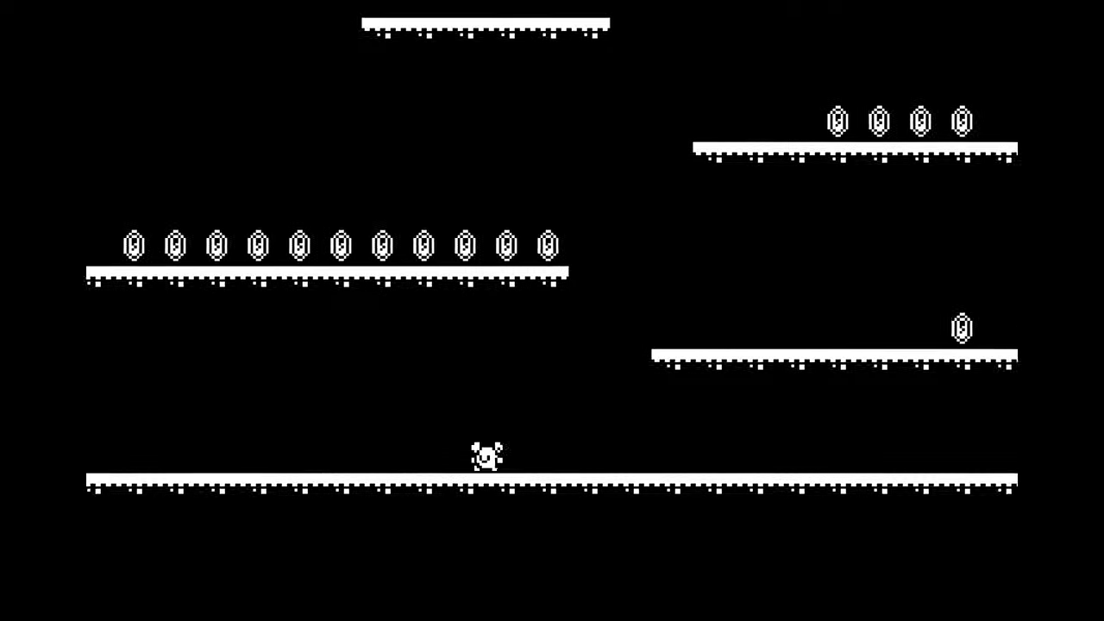
key("Right")
key("space")
key("space")
key("Left")
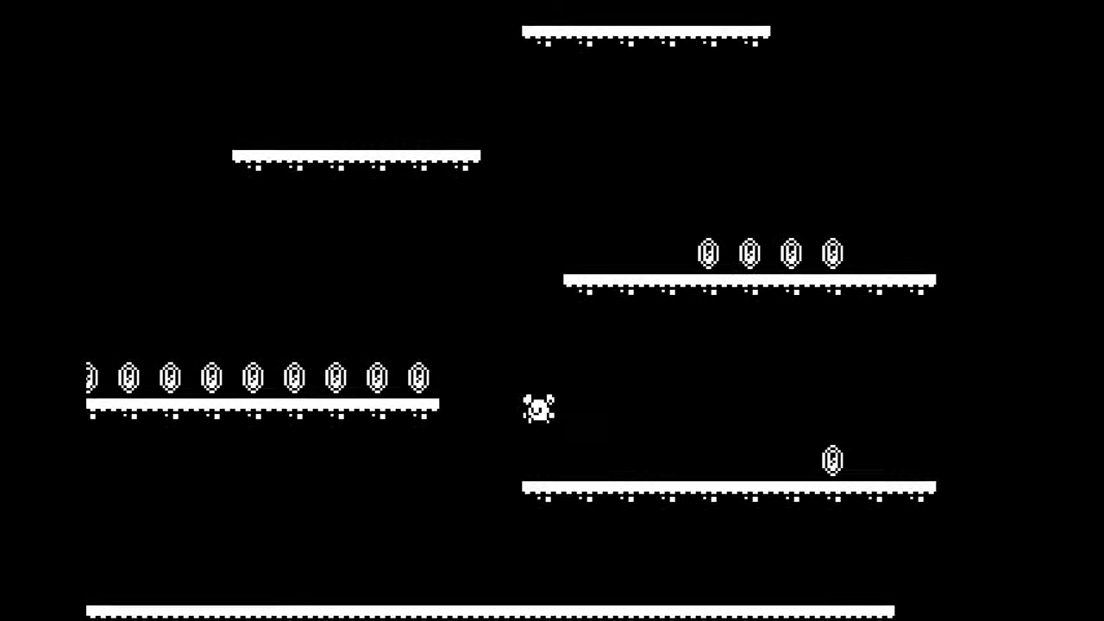
key("Right")
key("space")
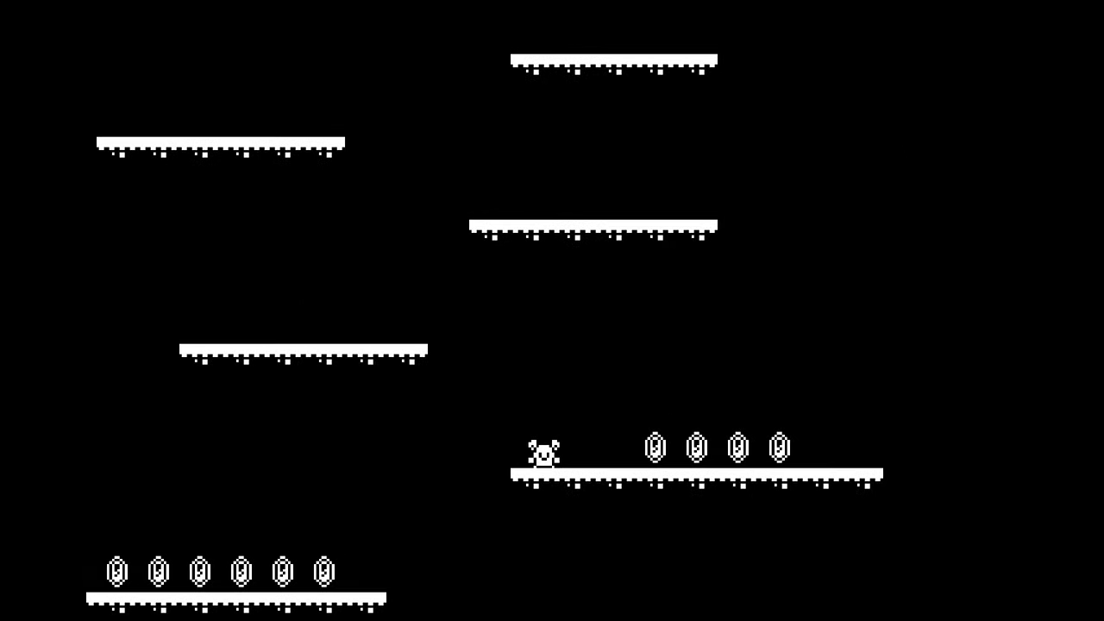
key("XF86AudioLowerVolume")
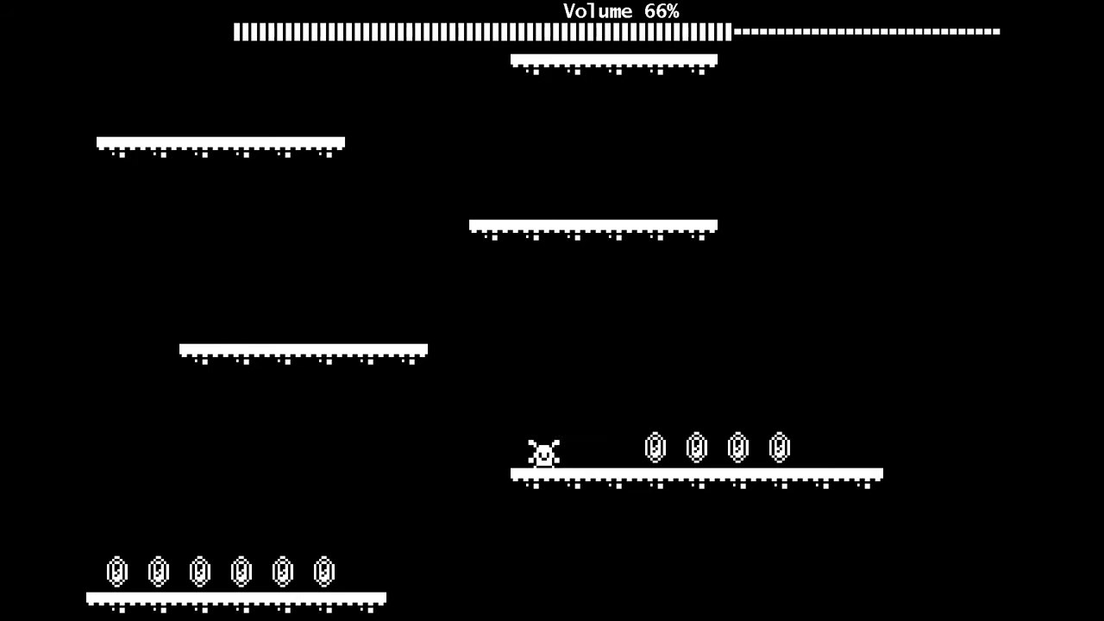
key("space")
key("Left")
key("space")
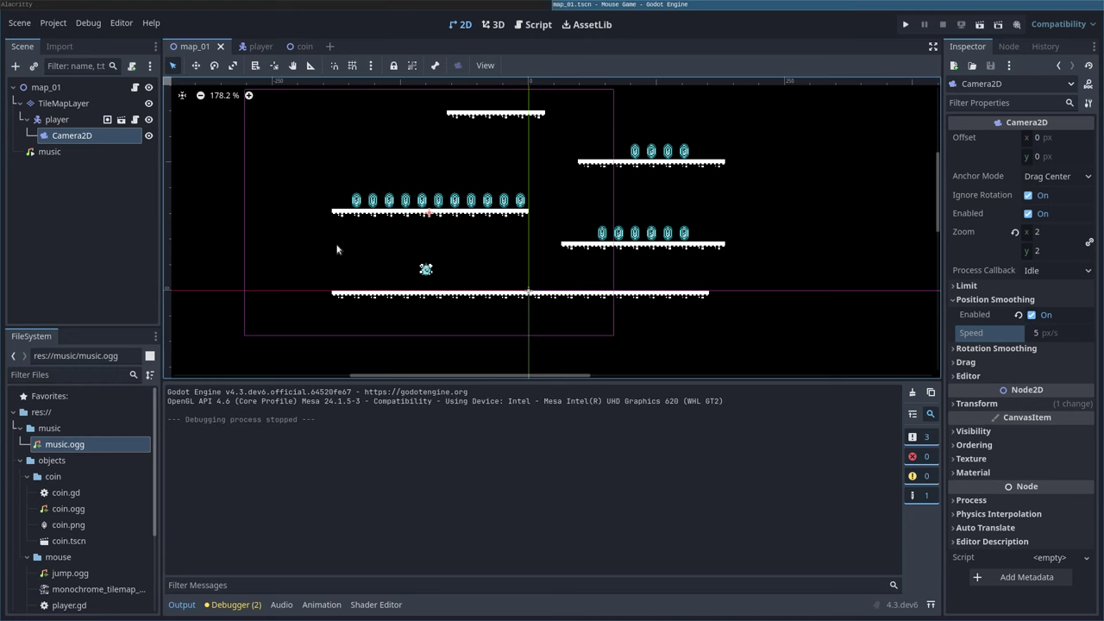
- On the TileMapLayer, try a column of horizontal ground tiles at the floor's left end, and erase it
left_click(65, 103)
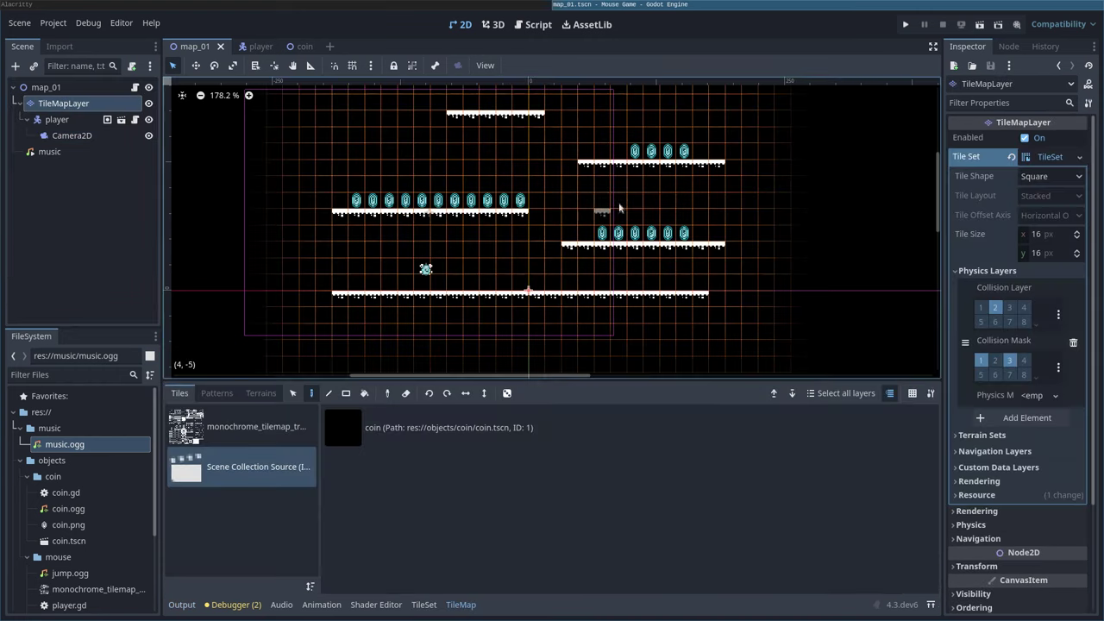
left_click(246, 429)
left_click(649, 462)
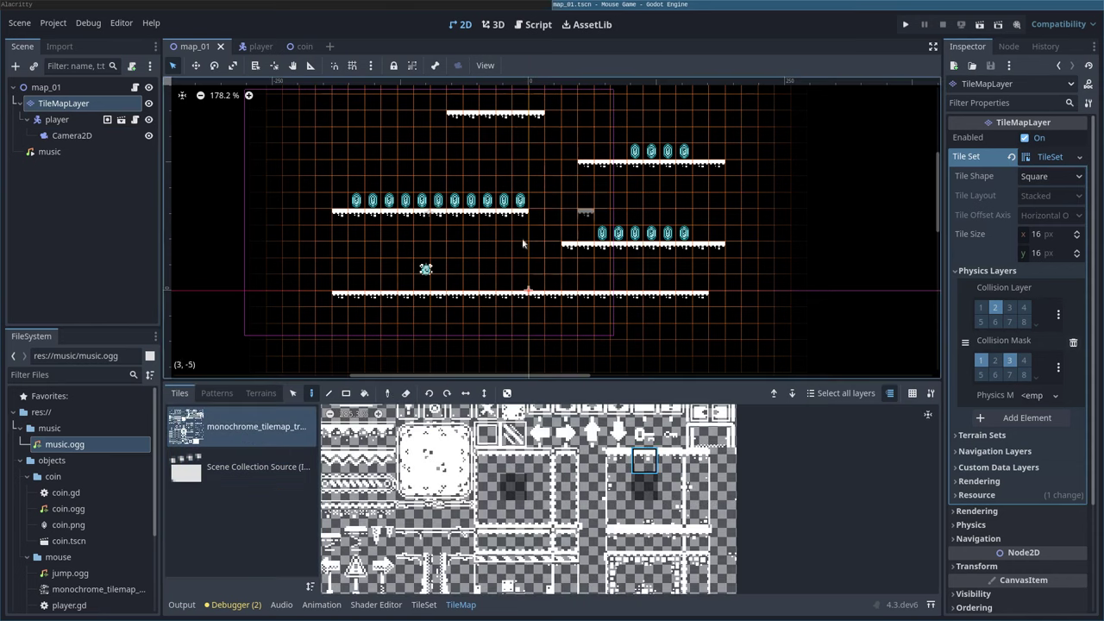
left_click(312, 393)
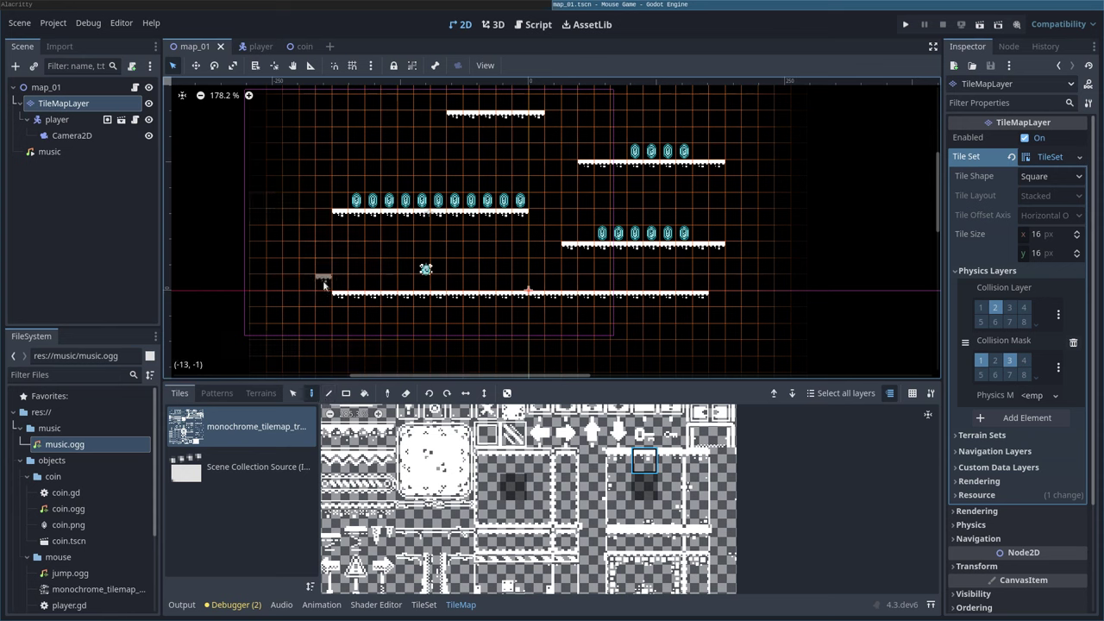
left_click_drag(324, 250, 323, 295)
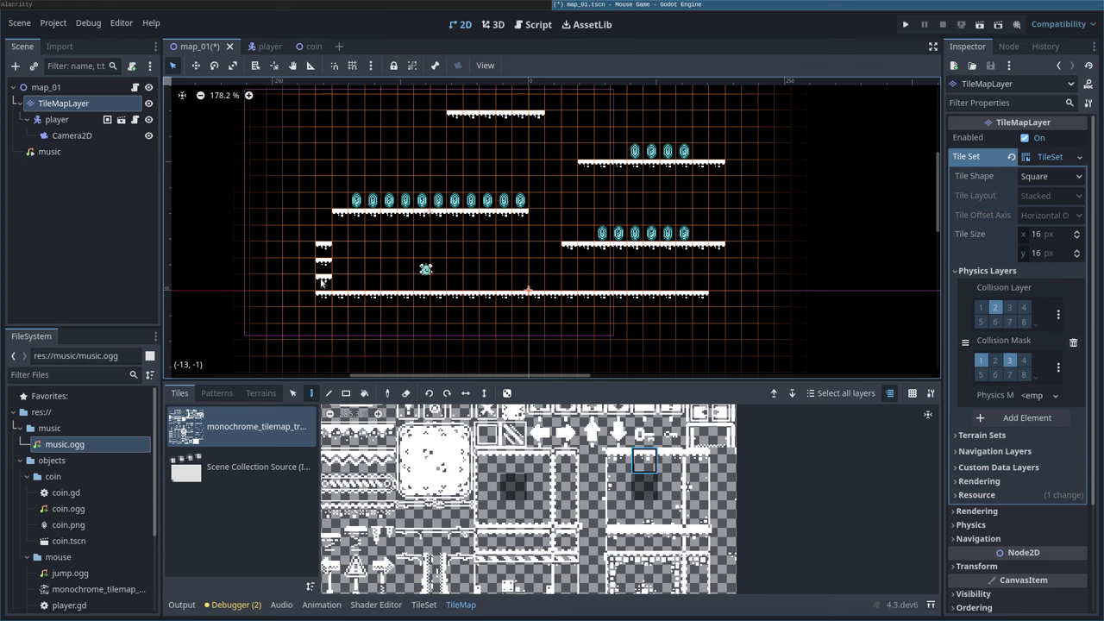
mouse_move(320, 280)
right_mouse_down()
mouse_move(323, 250)
mouse_move(325, 299)
right_mouse_up()
left_click(321, 267)
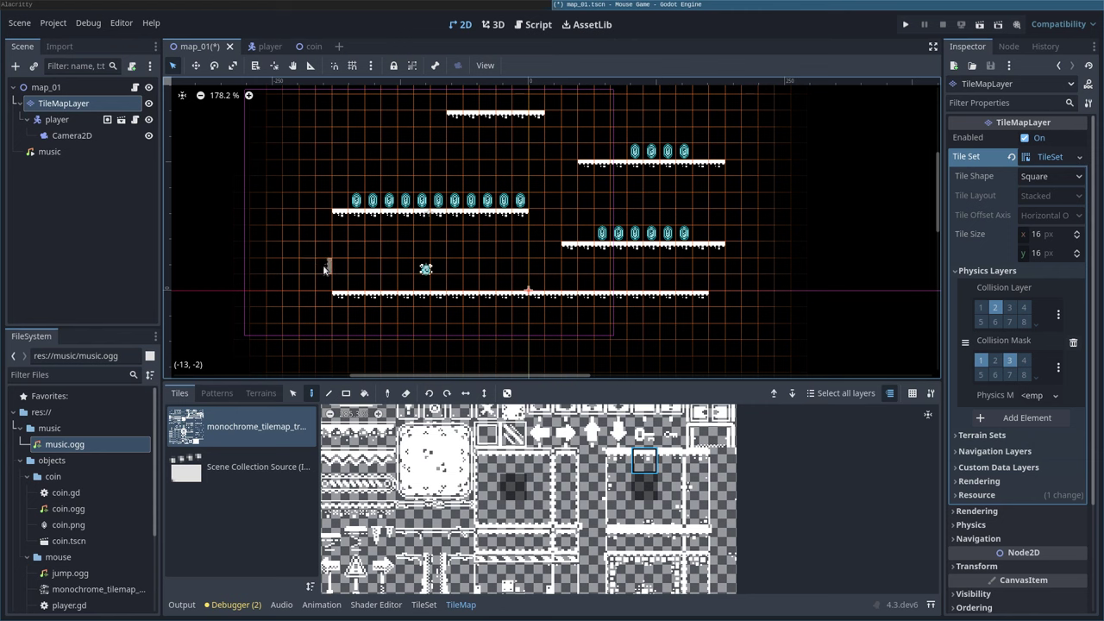
- Paint rotated ground tiles as vertical walls joining both ends of the floor to the platforms above, and save the scene
left_click_drag(324, 280, 326, 221)
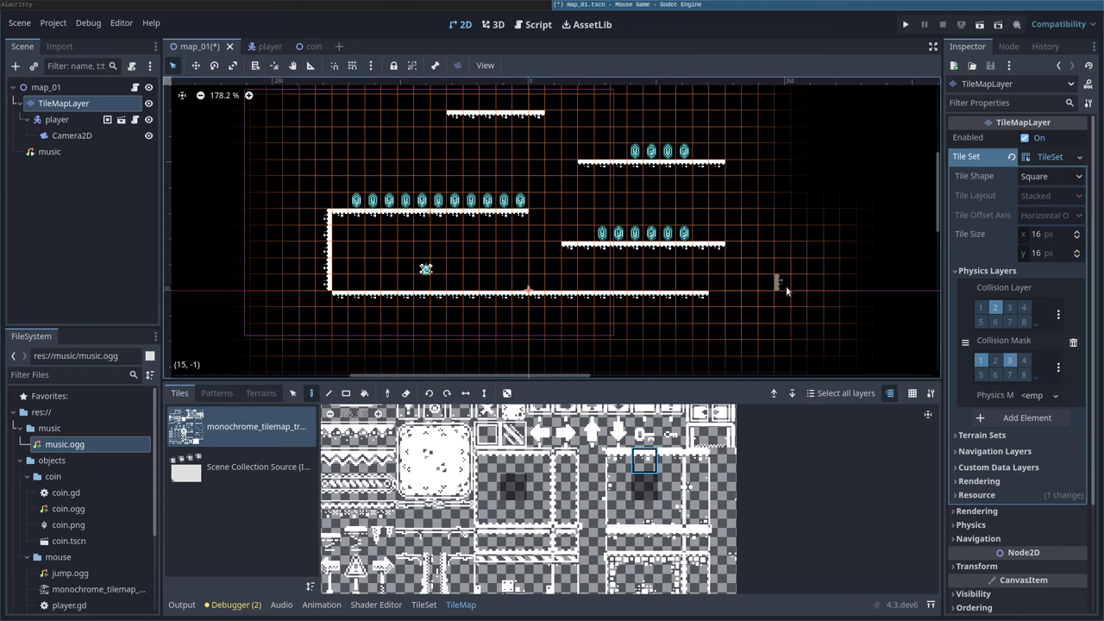
left_click_drag(719, 284, 721, 257)
key("ctrl+s")
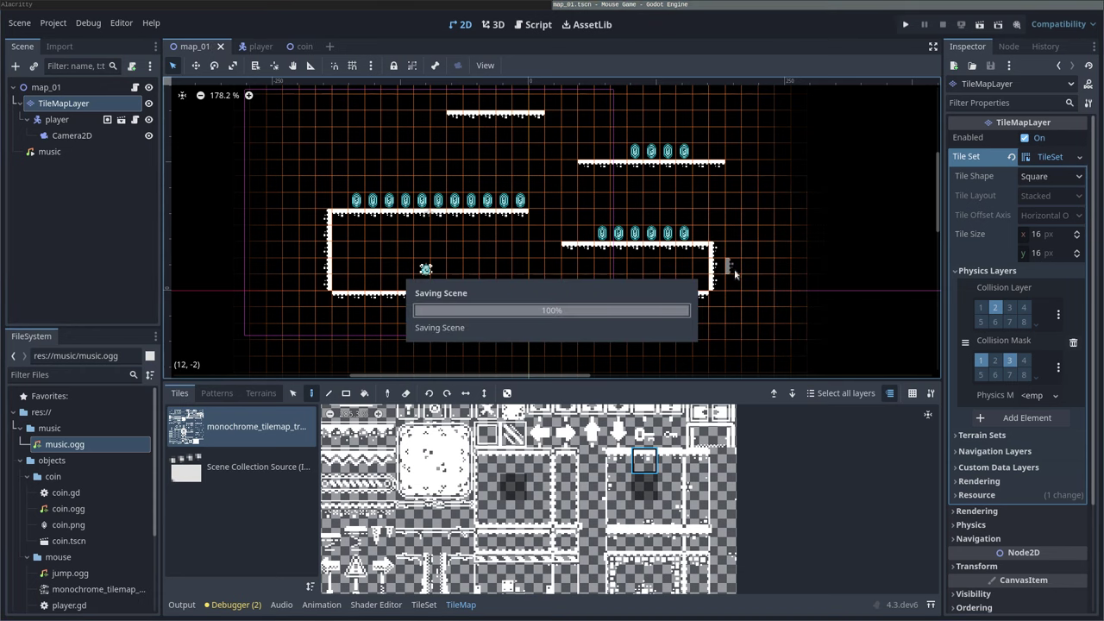
- Run the project to test whether the walls at both ends of the floor block the player, and stop it
key("F5")
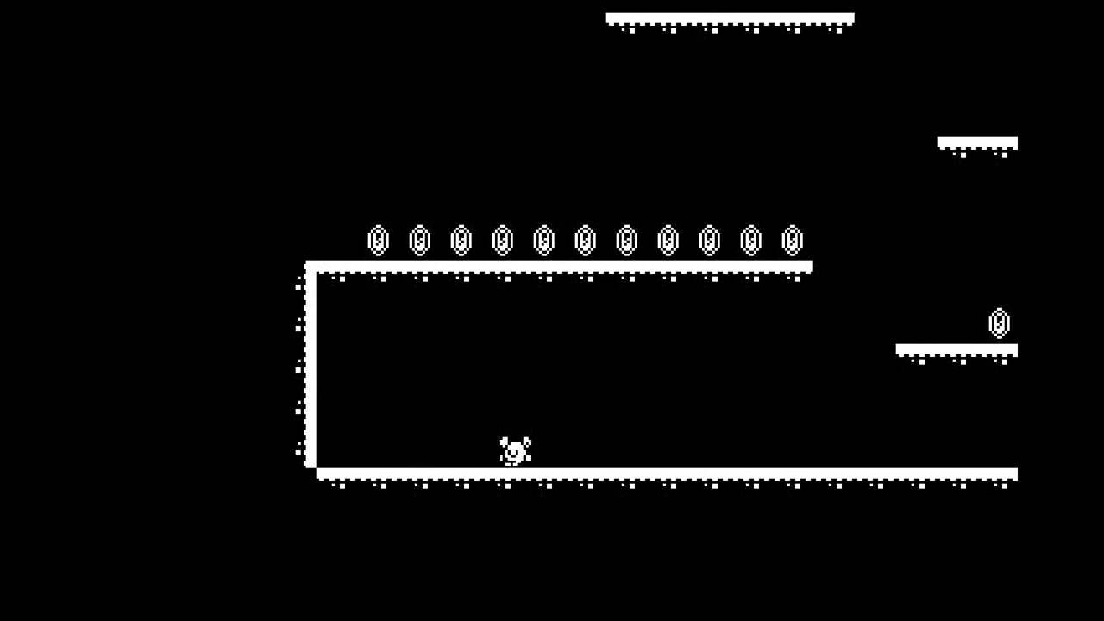
key("Left")
key("space")
key("Right")
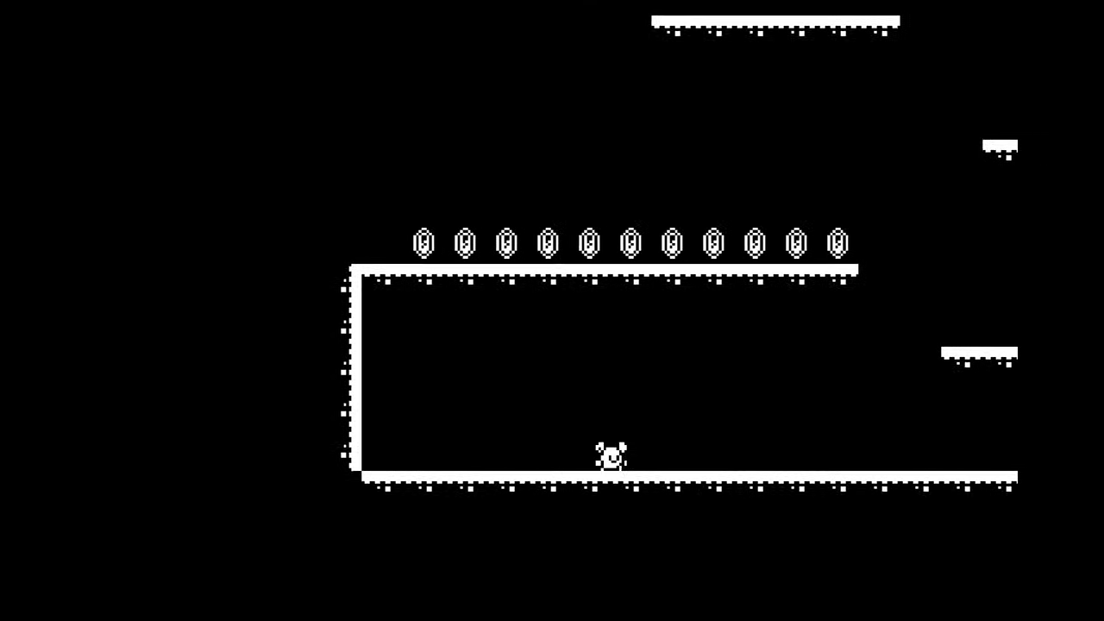
key("space")
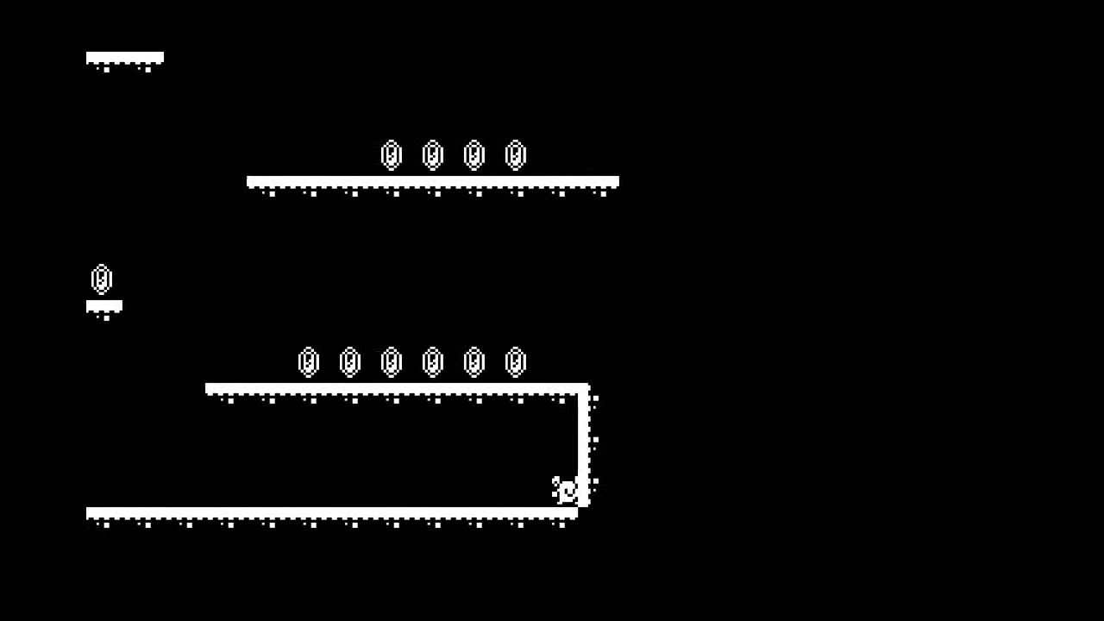
key("Left")
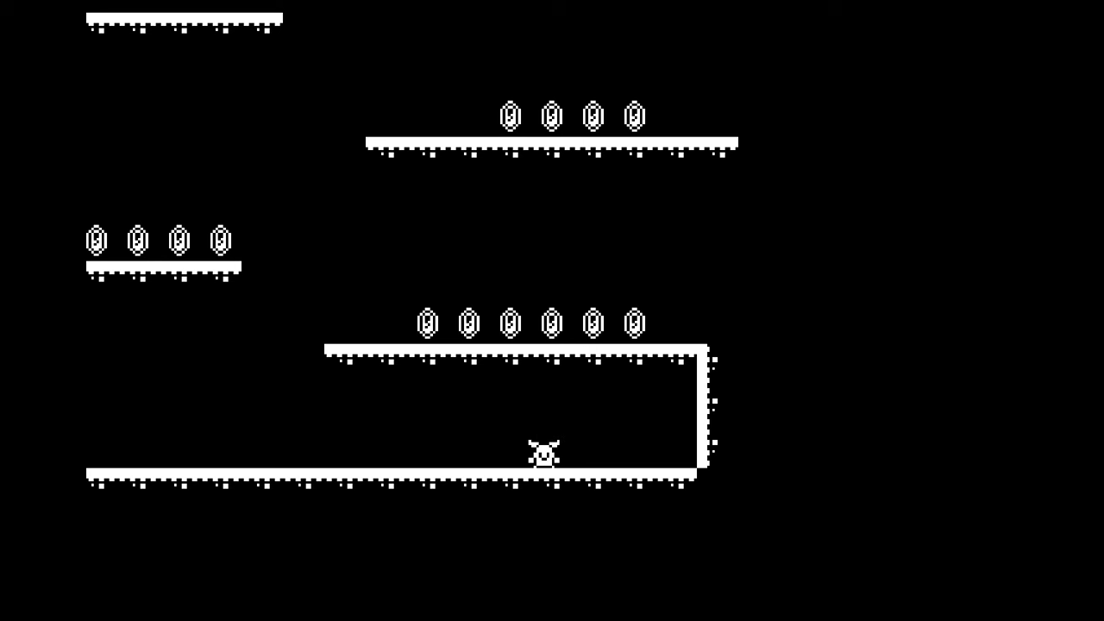
key("F8")
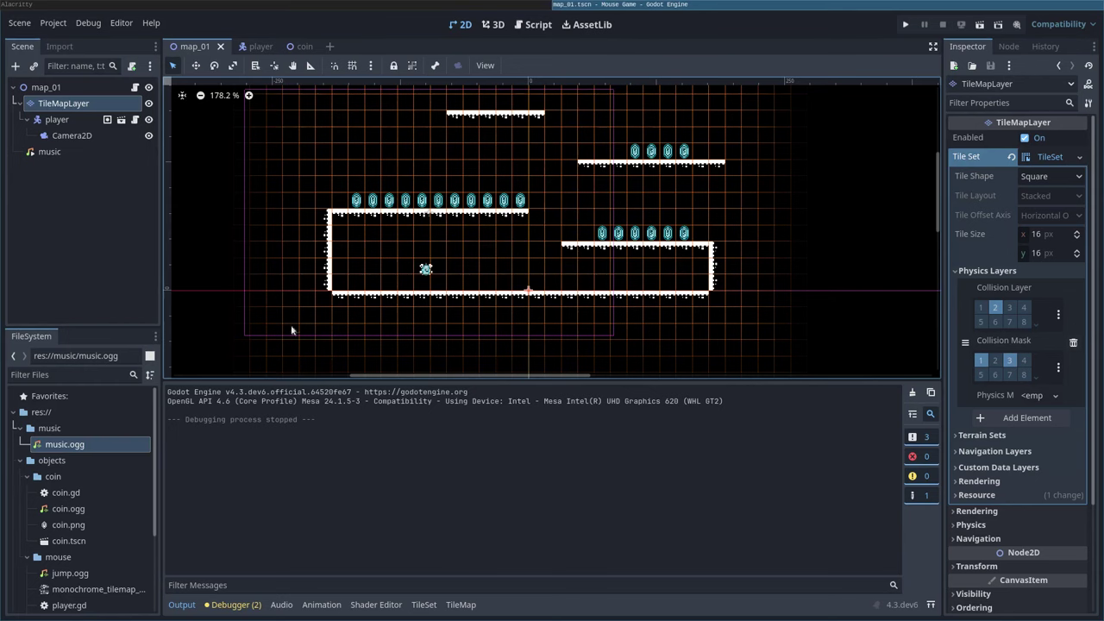
- Erase the vertical wall tiles at both ends of the floor from the TileMapLayer
left_click(427, 606)
left_click(460, 605)
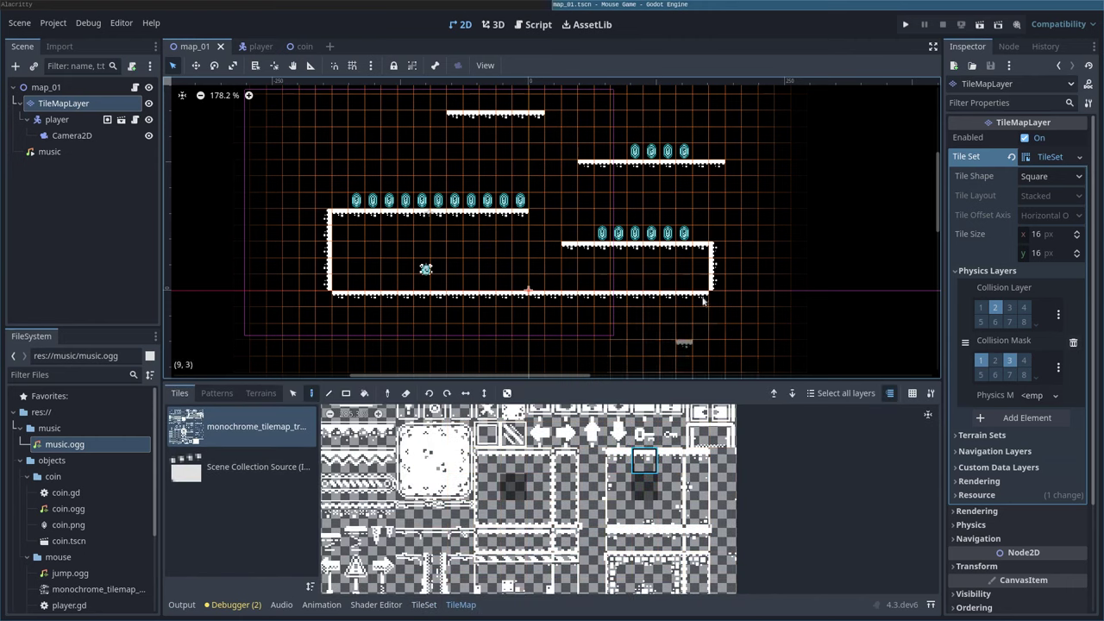
right_click_drag(715, 247, 715, 286)
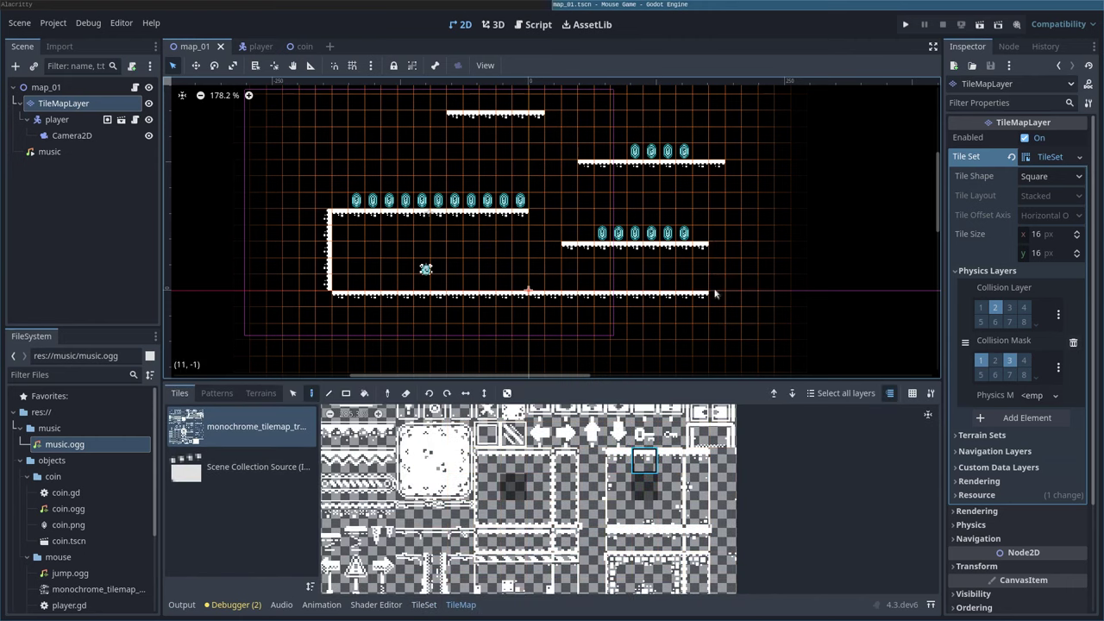
right_click(324, 216)
right_click_drag(319, 231, 319, 289)
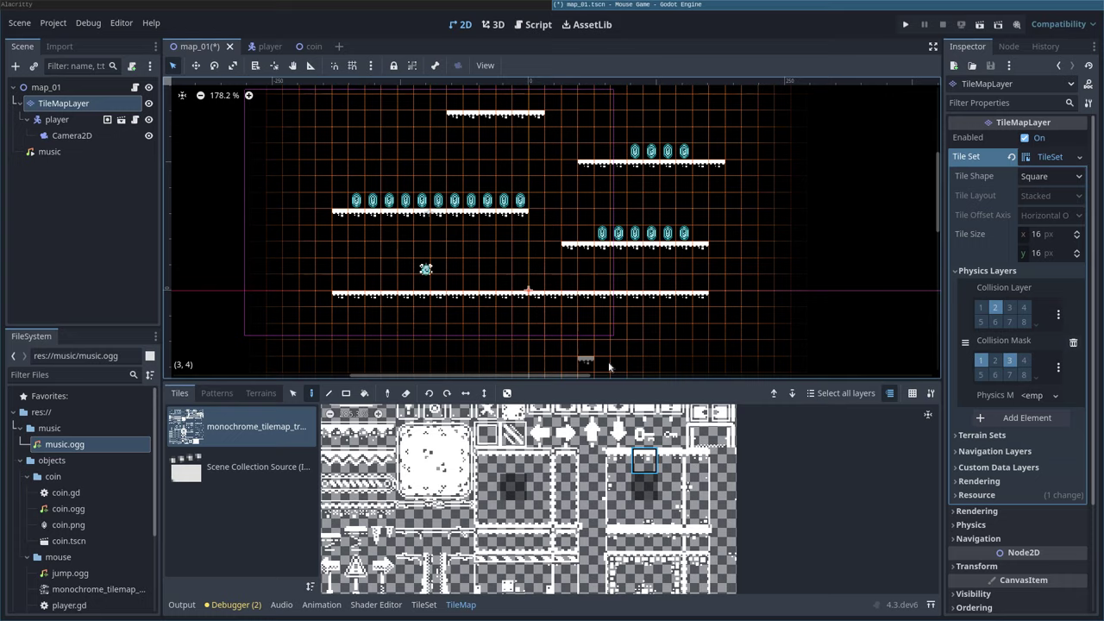
- Add an Area2D node as a child of the map_01 root node
mouse_move(615, 360)
middle_mouse_down()
mouse_move(534, 316)
mouse_move(572, 260)
mouse_move(614, 240)
middle_mouse_up()
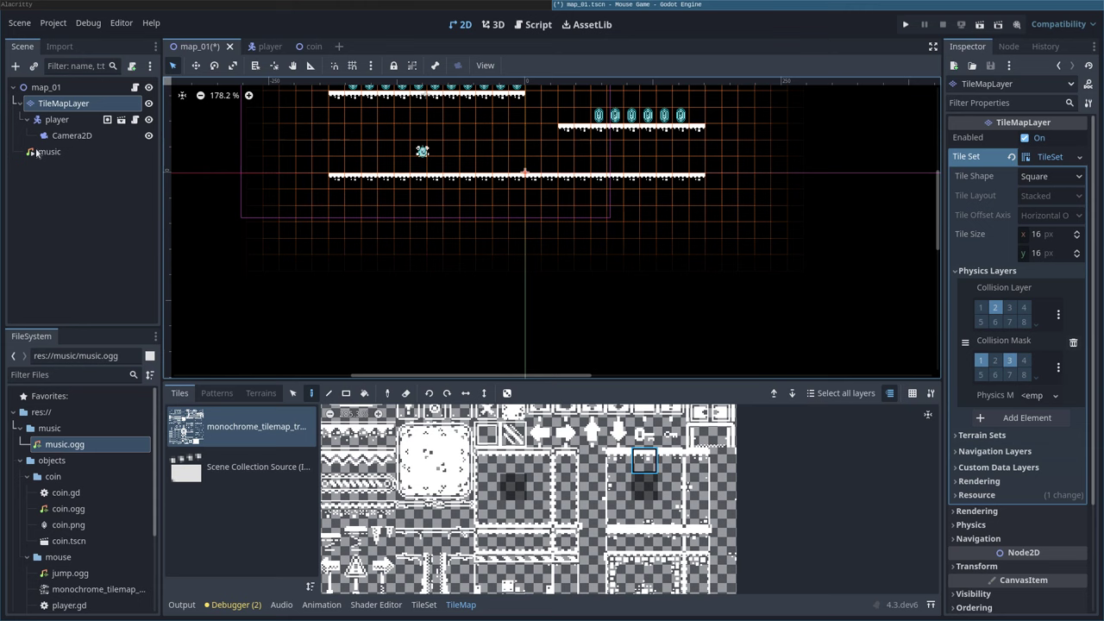
left_click(46, 89)
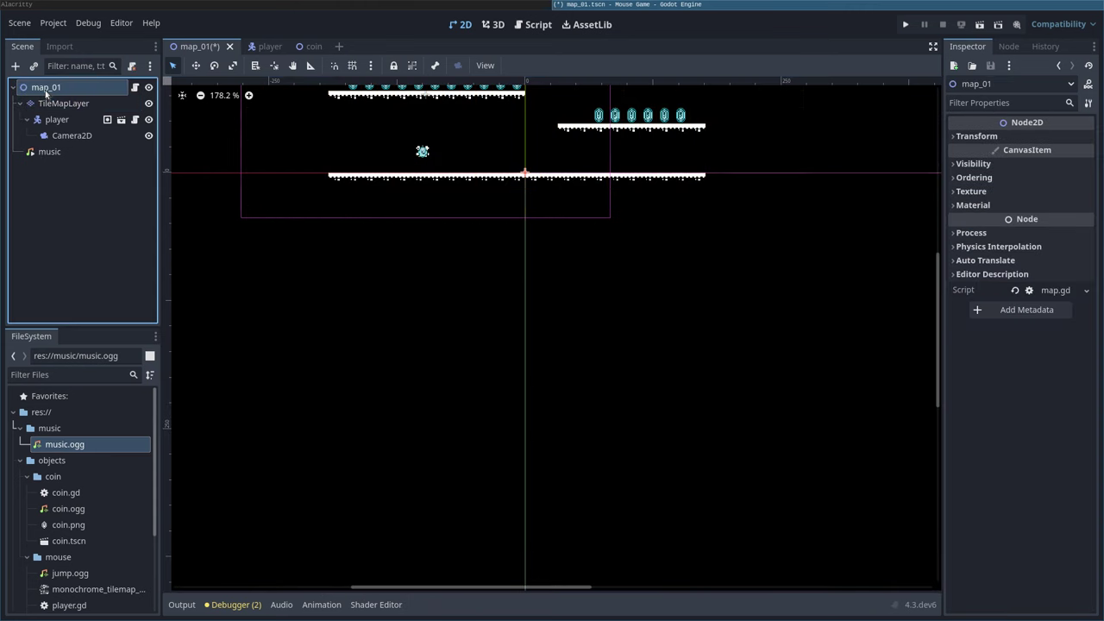
right_click(46, 90)
left_click(95, 122)
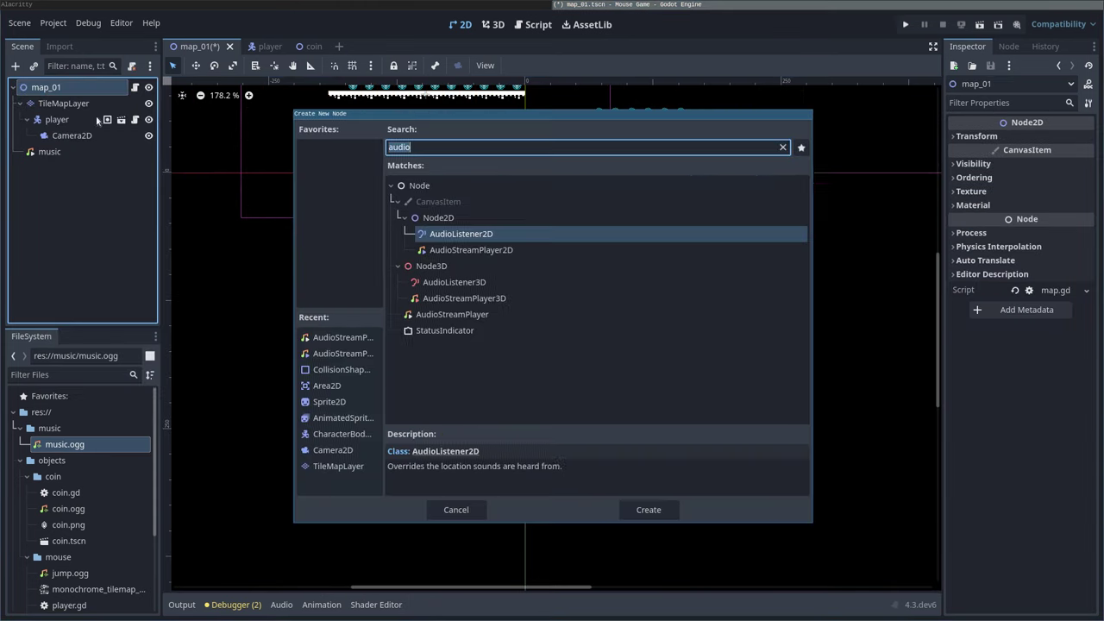
type("area")
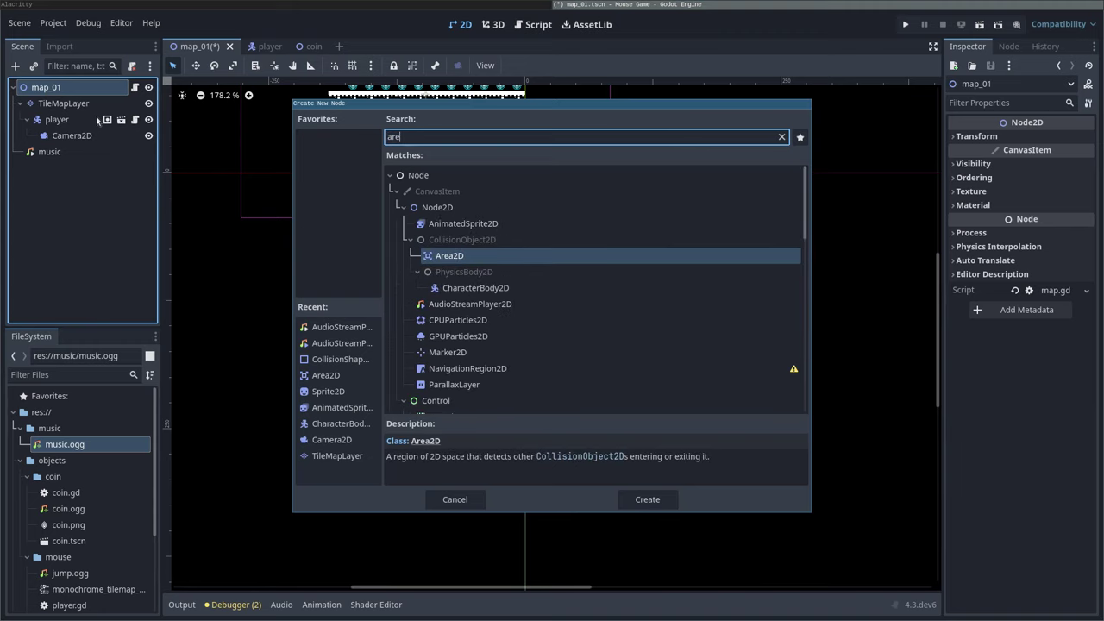
key("Return")
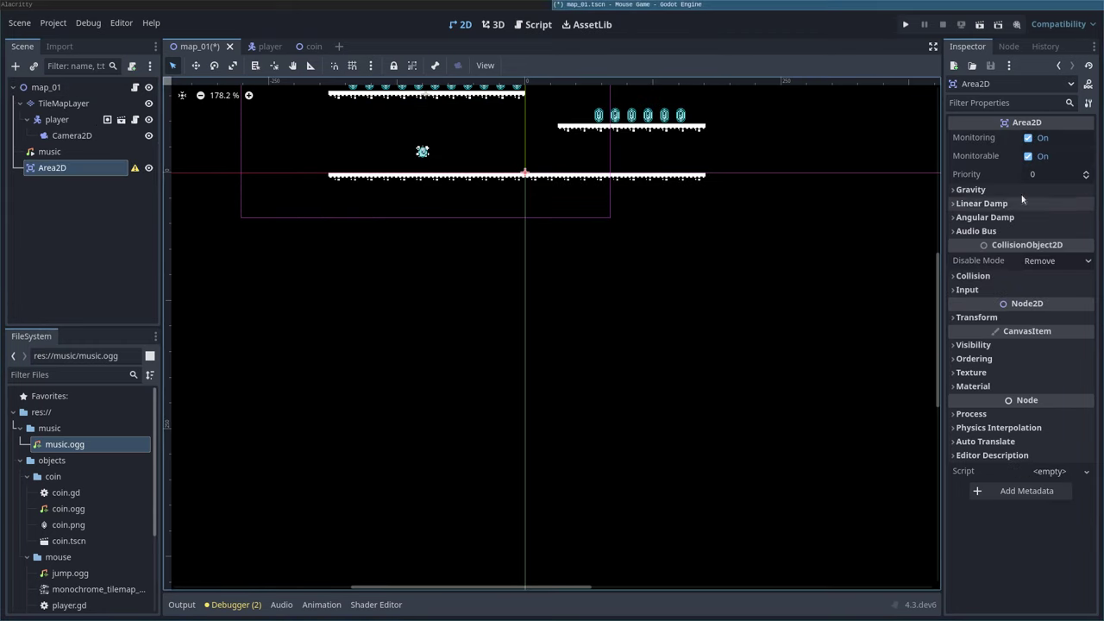
- Put the Area2D on collision layer 2 only, disabling layer 1
left_click(957, 276)
left_click(976, 310)
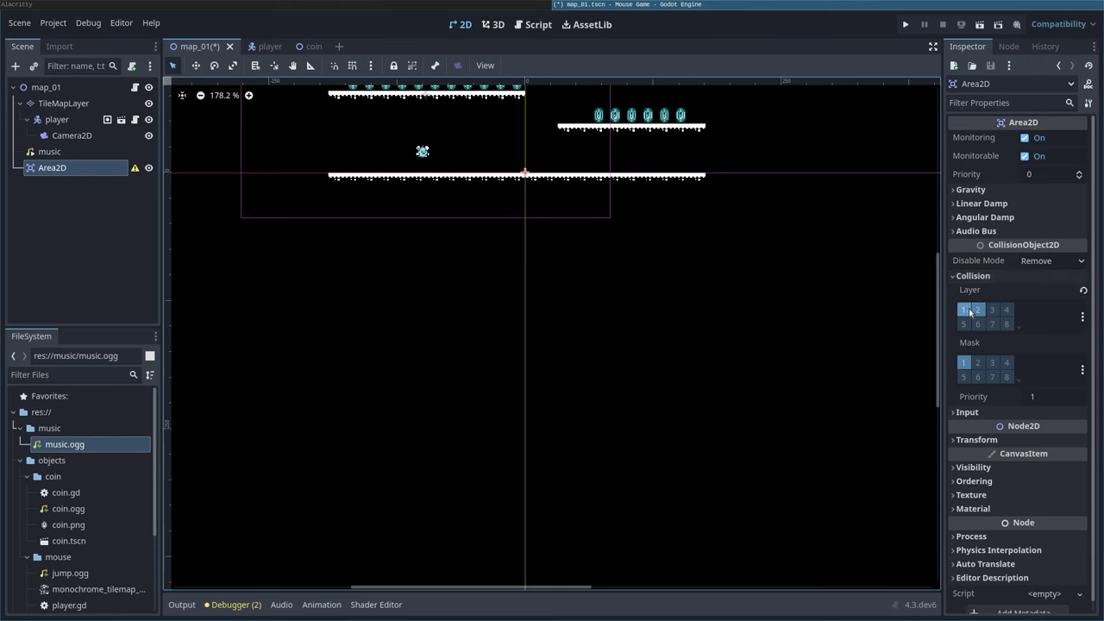
left_click(963, 310)
- Add a CollisionShape2D child node to the Area2D
right_click(84, 169)
left_click(102, 180)
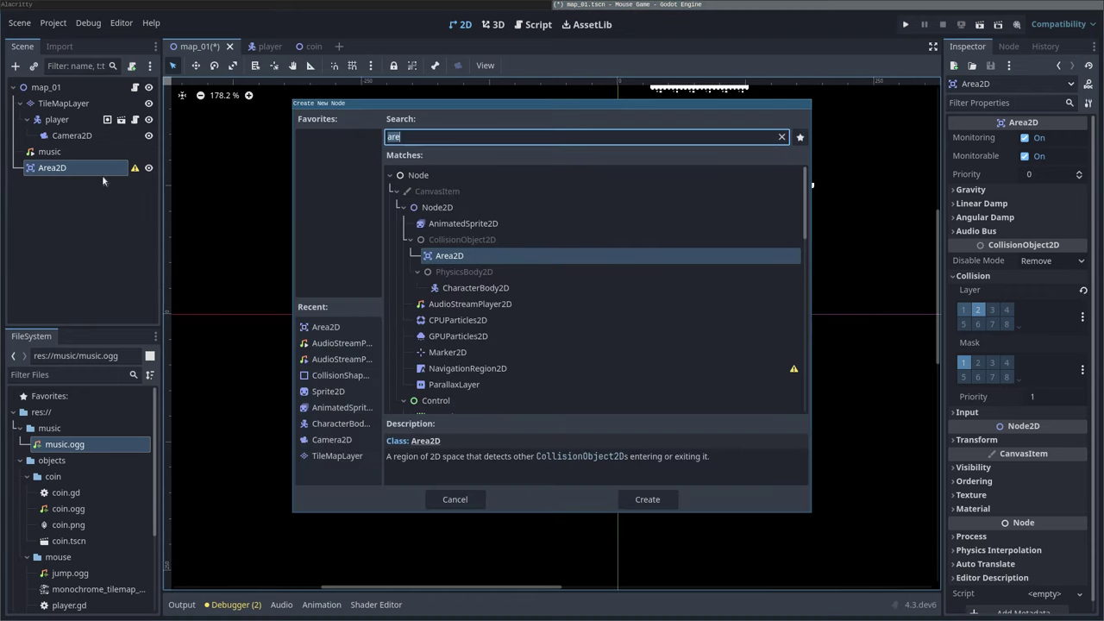
type("coll")
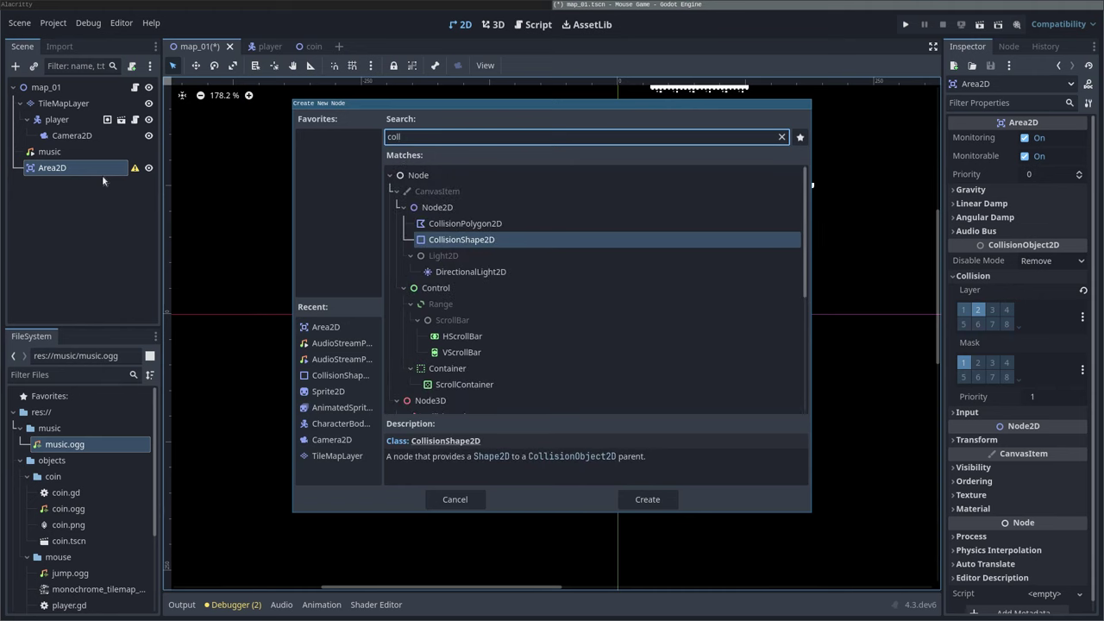
key("Return")
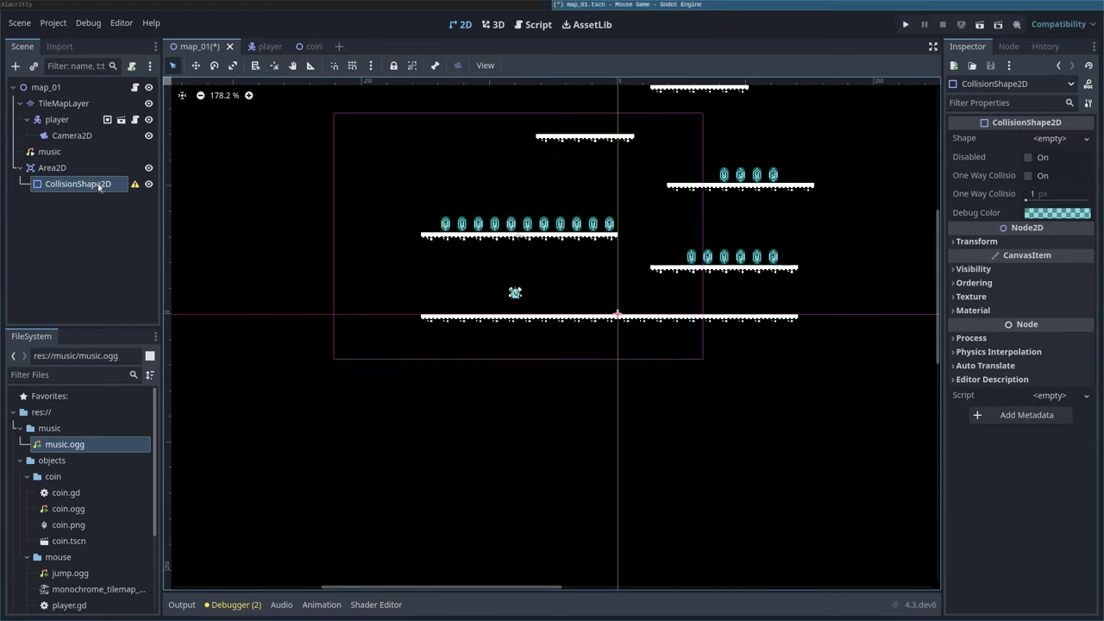
- Give the collision shape a SegmentShape2D and stretch it into a nearly horizontal line below the floor, extending well past both its ends
left_click(1085, 139)
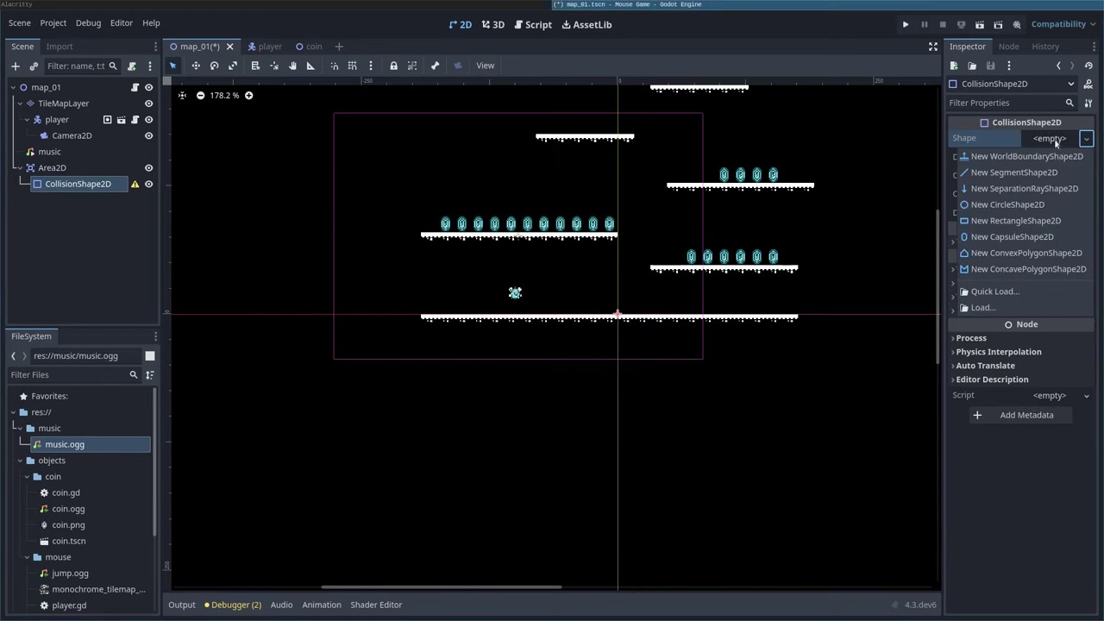
left_click(1019, 172)
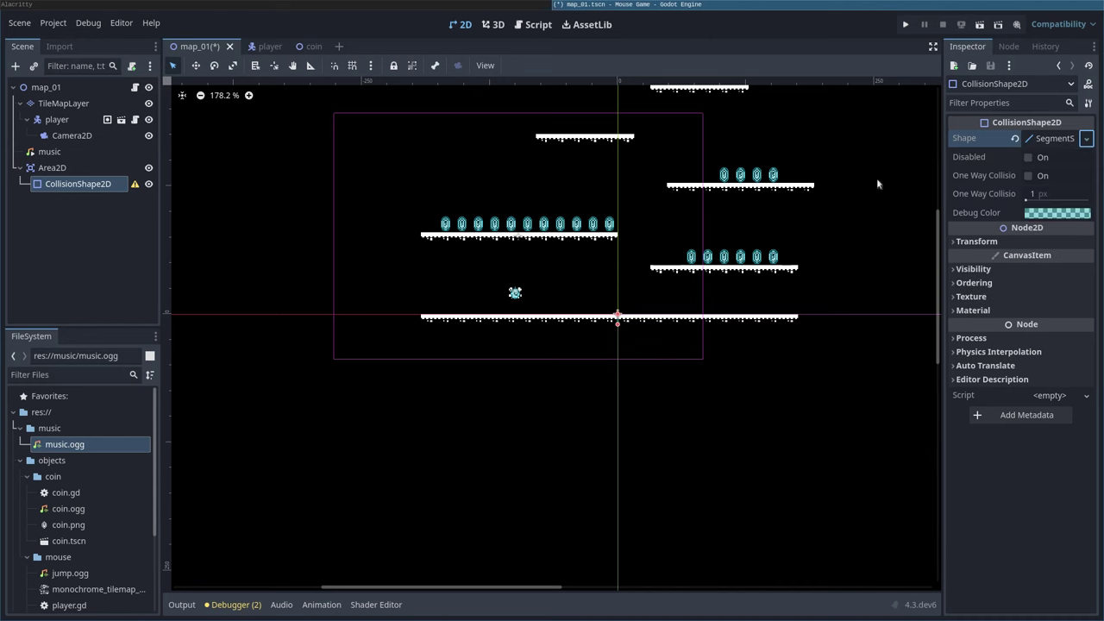
right_click(618, 319, "alt")
left_click_drag(618, 318, 221, 453)
right_click(617, 317, "alt")
left_click_drag(617, 316, 1031, 448)
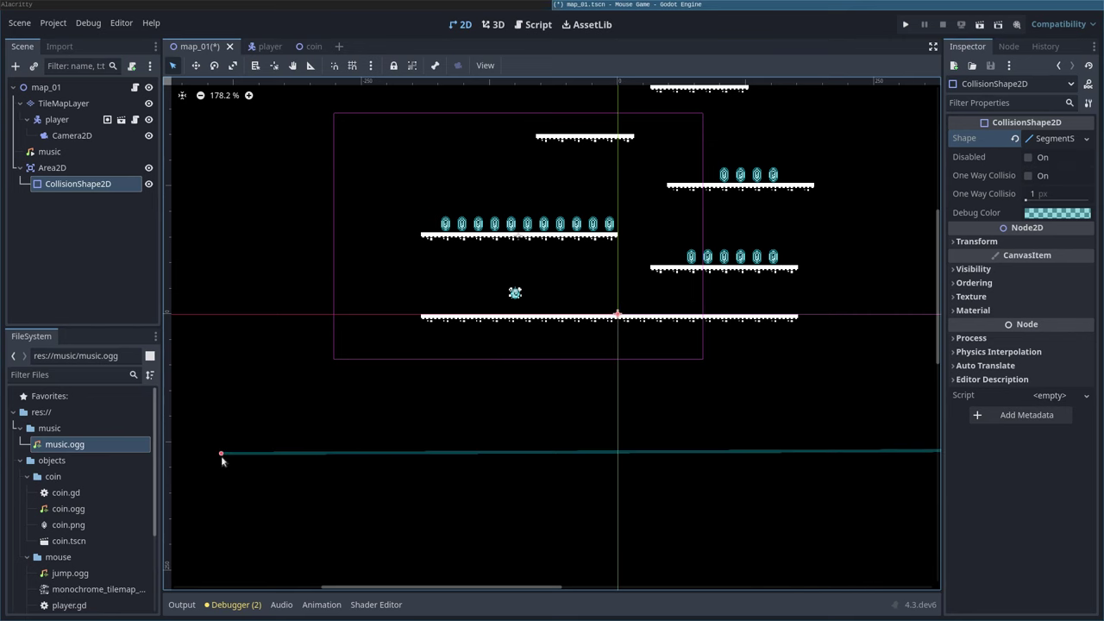
- Extend the collision segment farther past both ends of the floor and adjust its endpoints to keep it nearly horizontal
left_click_drag(222, 456, 99, 447)
scroll(517, 421, "down", 5)
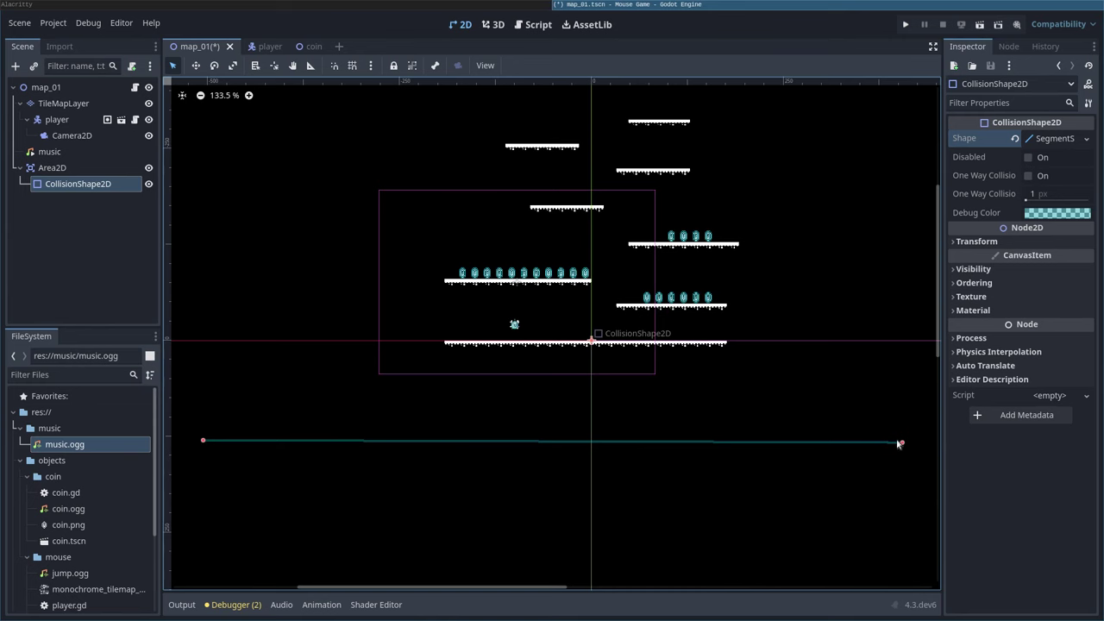
left_click_drag(900, 443, 910, 444)
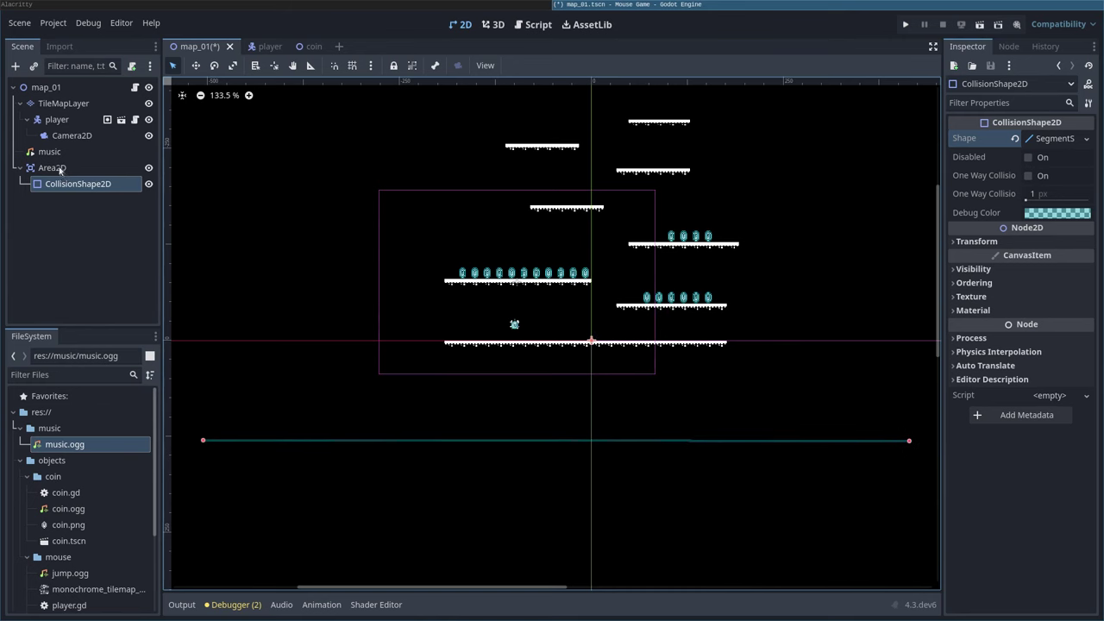
- Connect the Area2D's body_entered signal to the map_01 script with the receiver method out_of_bounds
left_click(52, 168)
left_click(1006, 46)
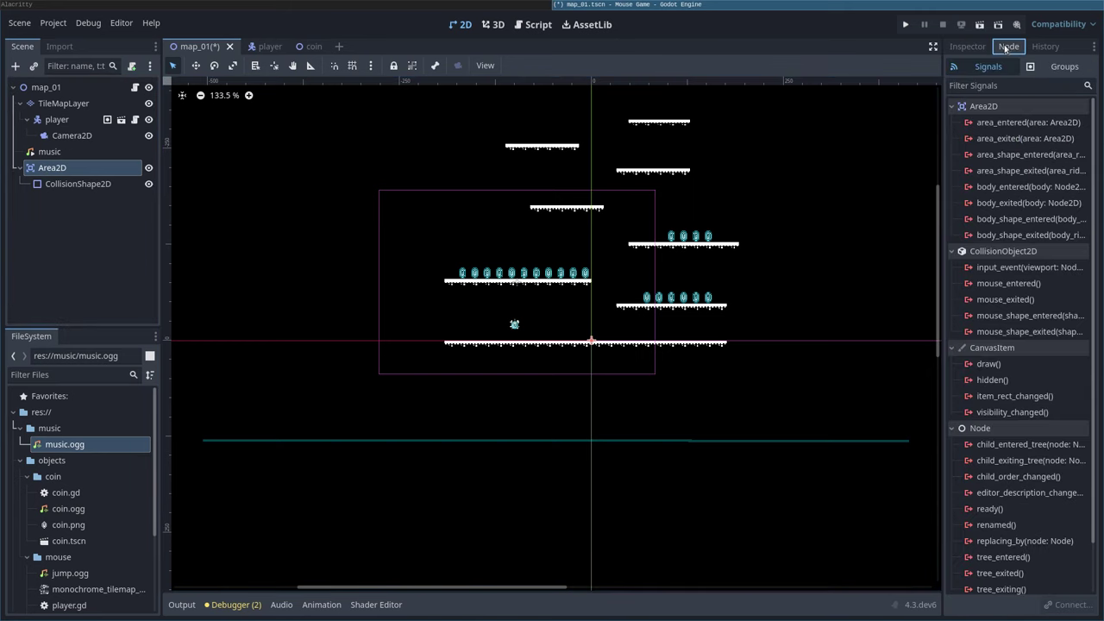
left_click(1010, 188)
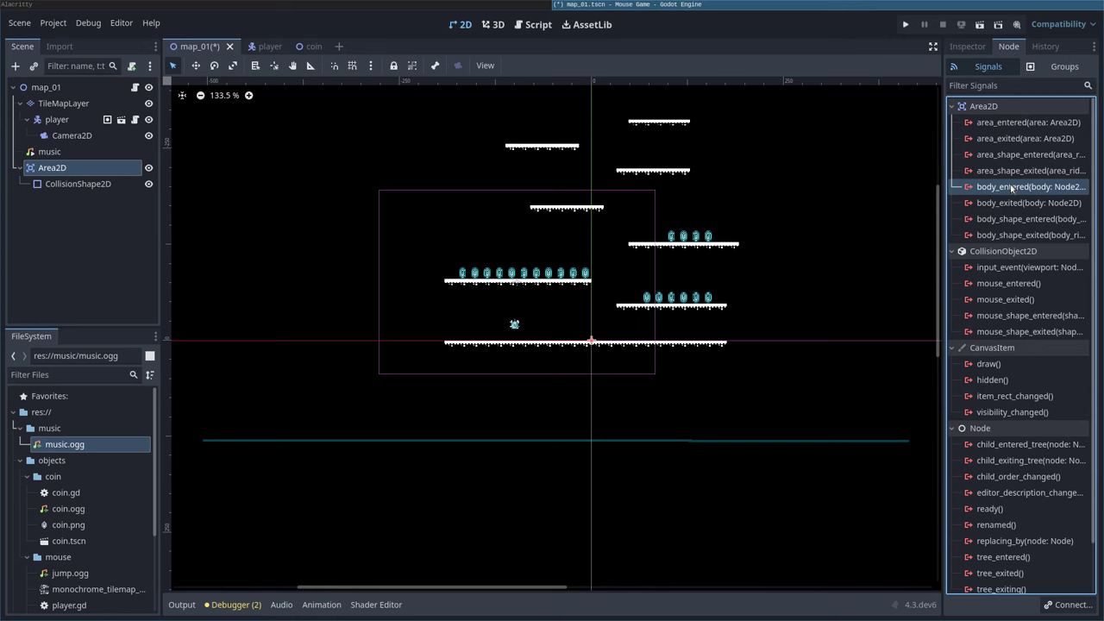
double_click(1011, 188)
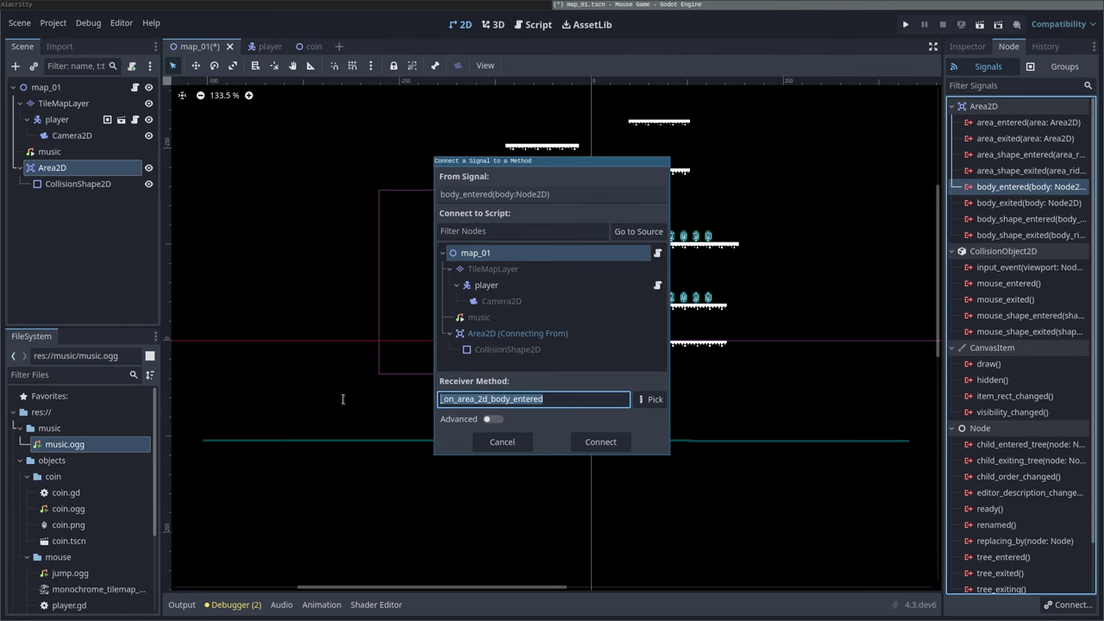
type("out")
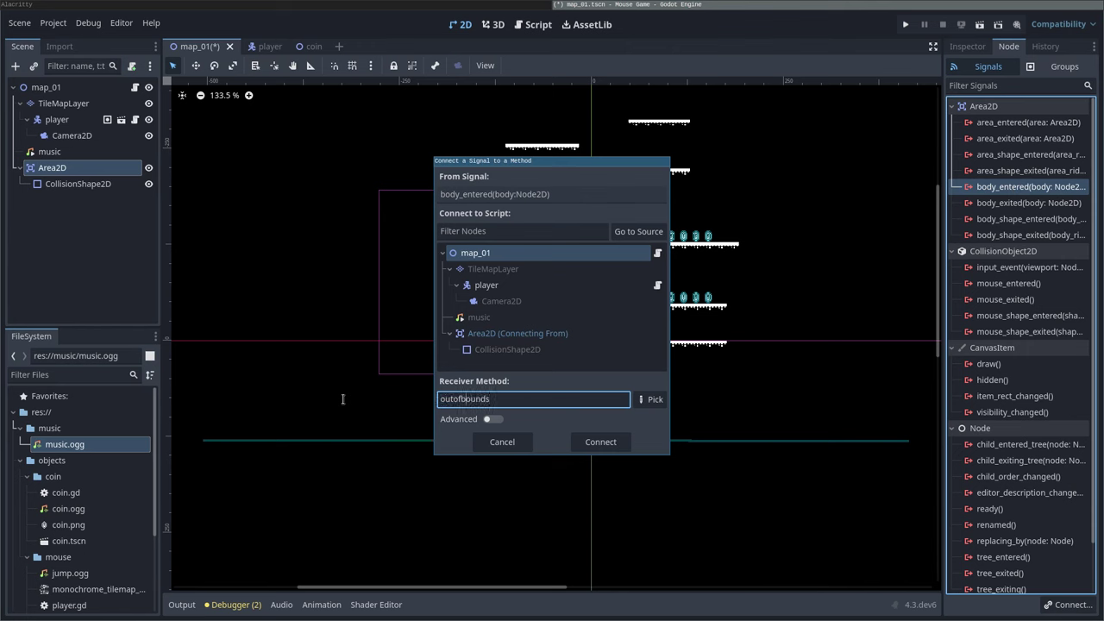
type("_of_")
left_click(598, 442)
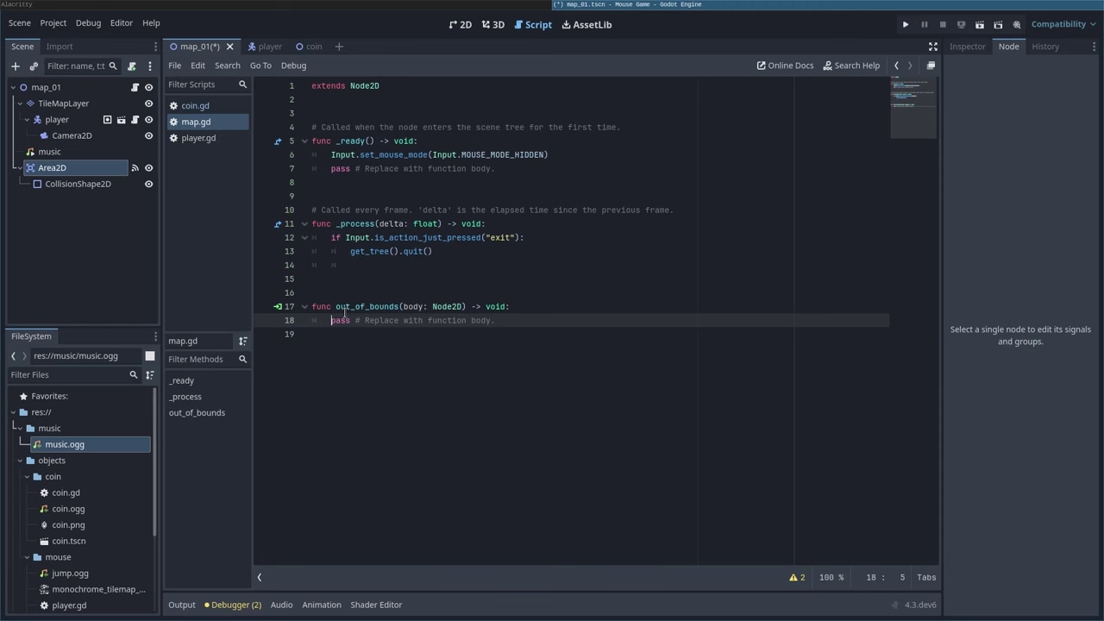
- Replace the out_of_bounds placeholder with an `if !body.is_in_group("players"):` check that returns
left_click_drag(331, 320, 536, 321)
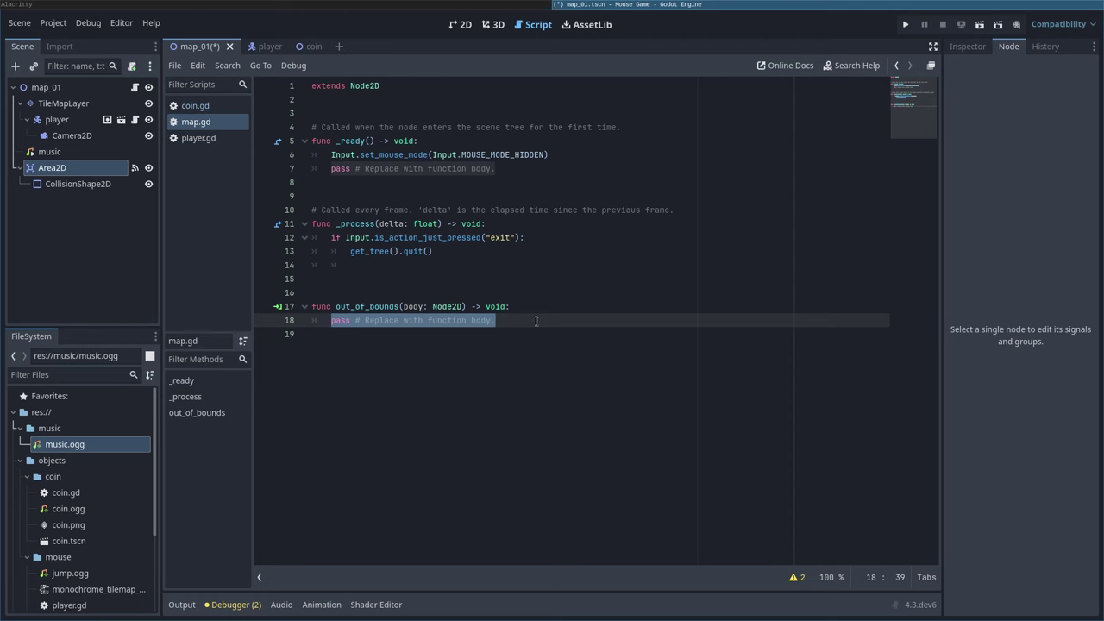
type("if")
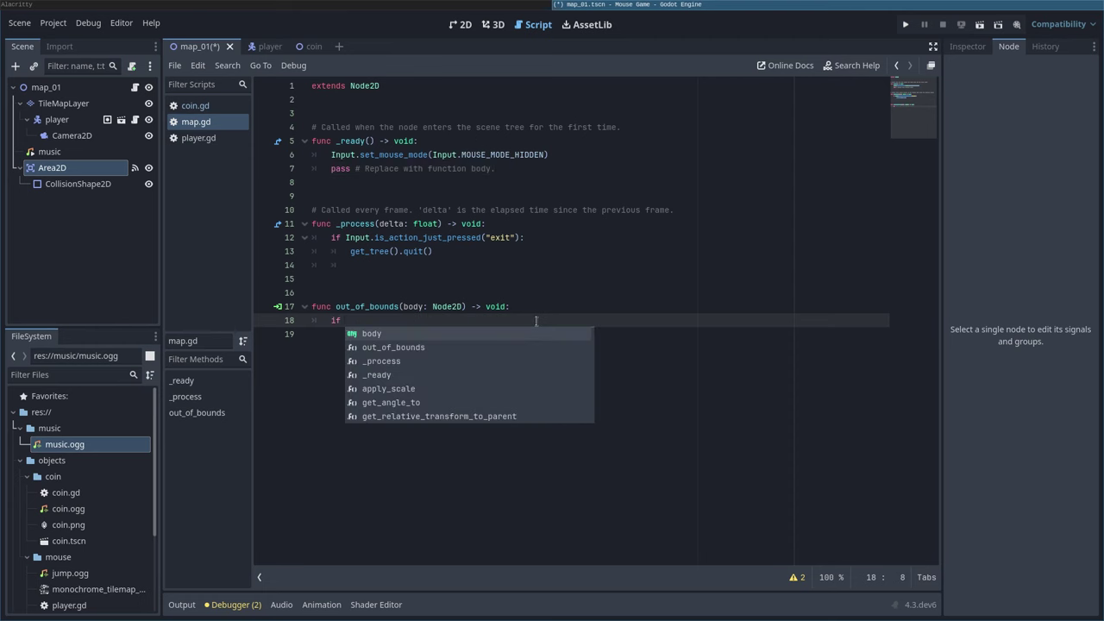
type("!bo")
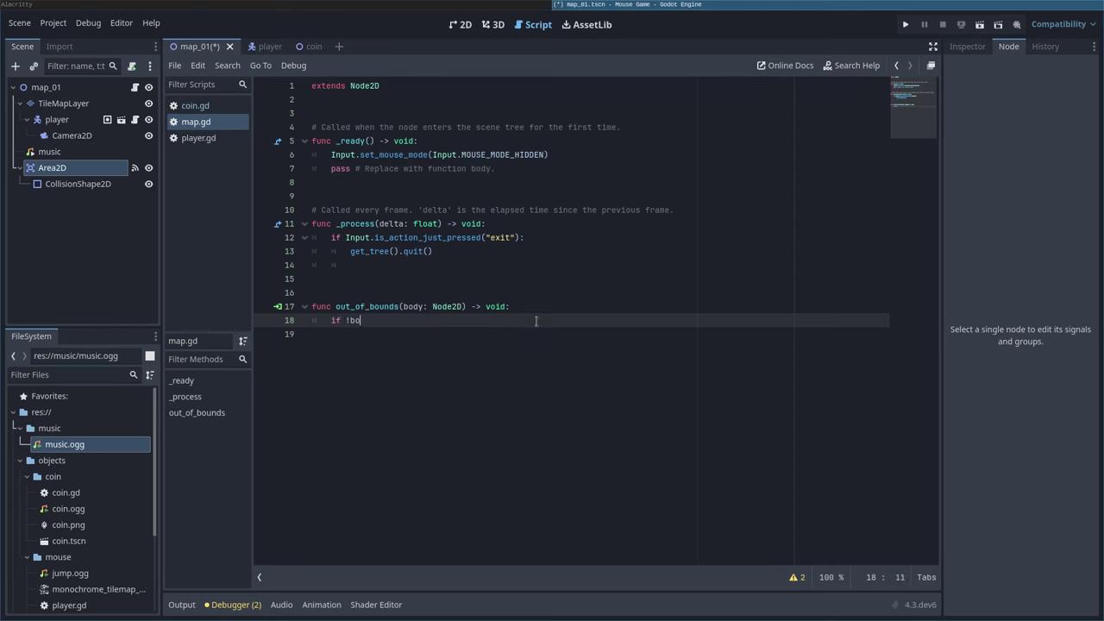
type("dy.is_in")
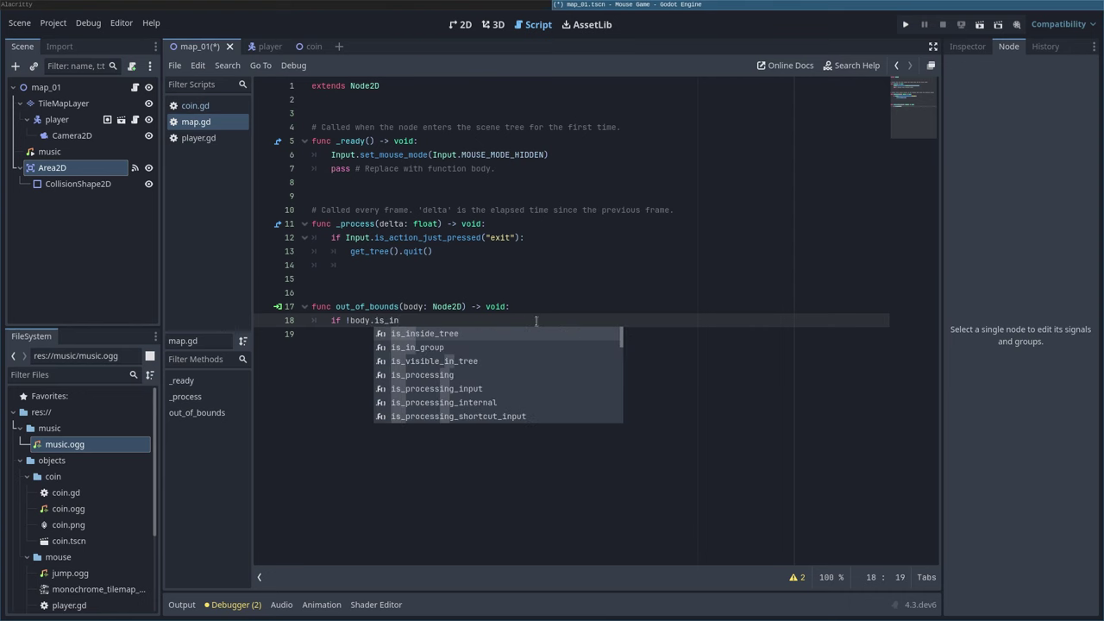
key("Down")
key("Return")
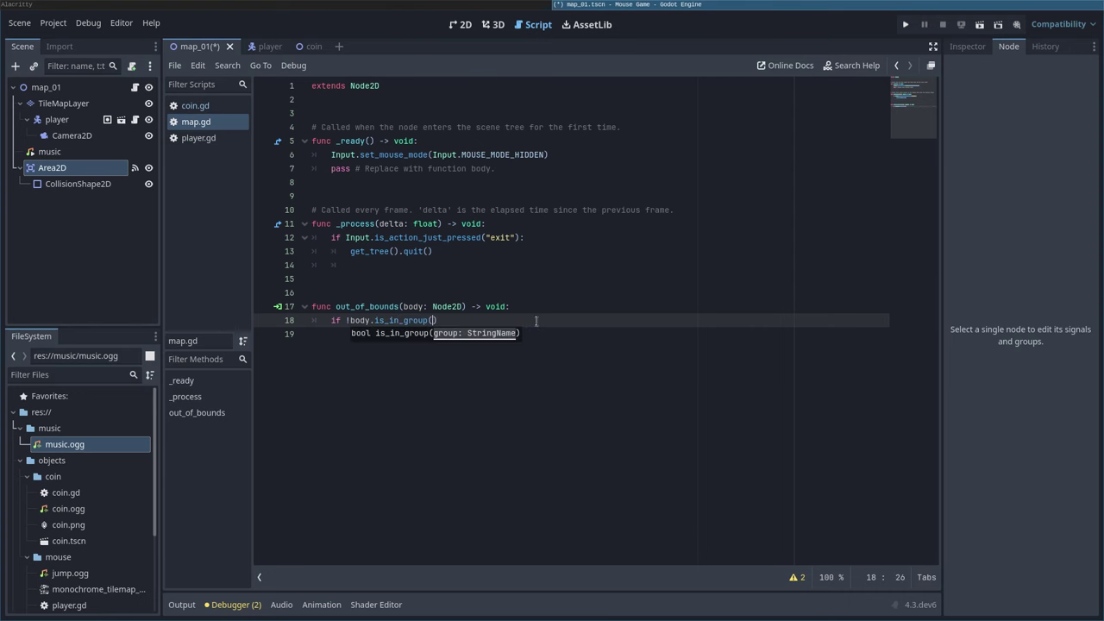
type("\"players")
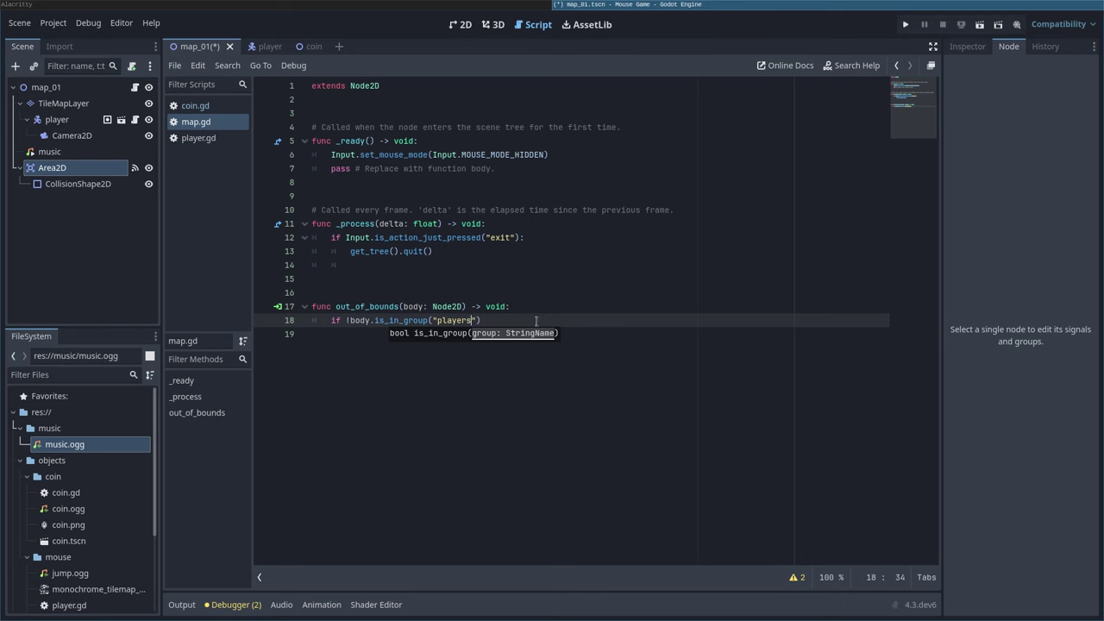
type("\"):")
key("Return")
type("return")
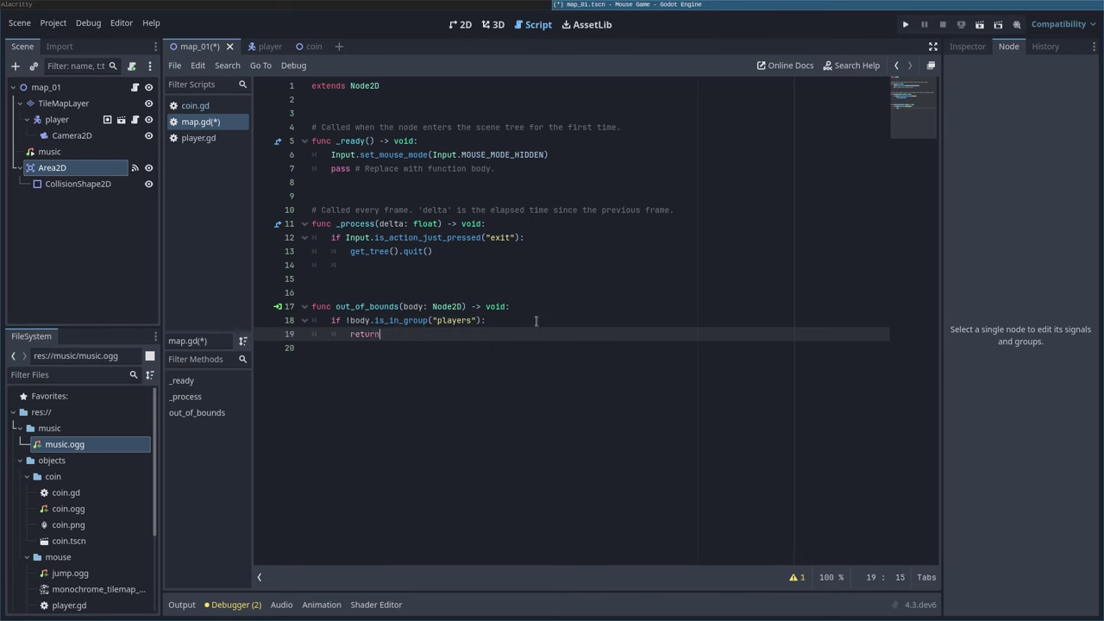
- Add `get_tree().reload_current_scene()` after the group check in out_of_bounds, separated by a blank line
key("Return")
key("Return")
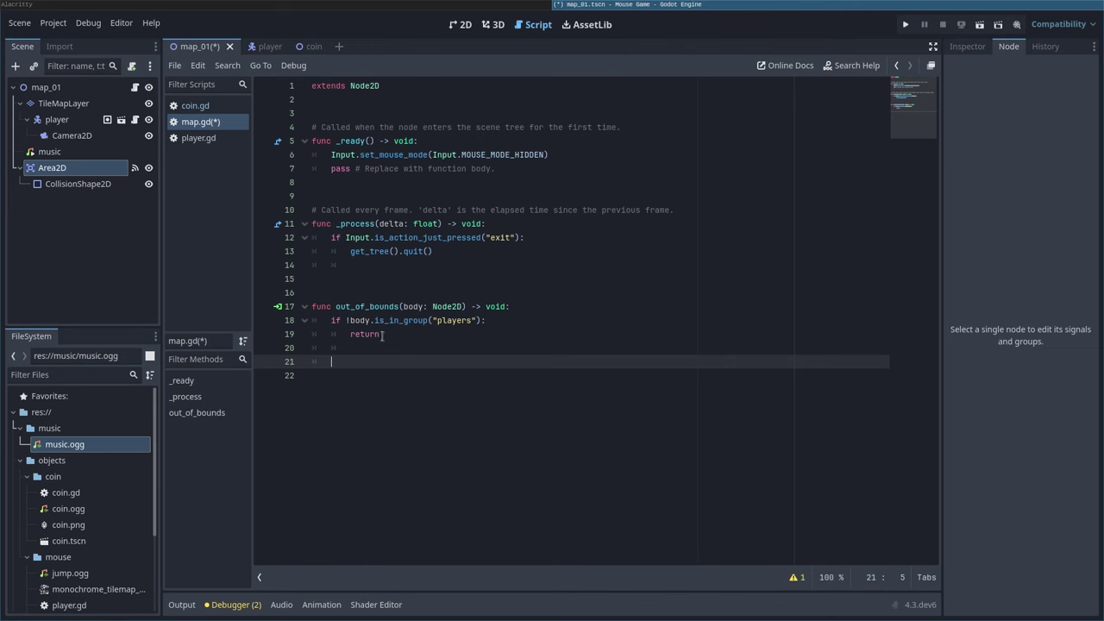
type("get_tre")
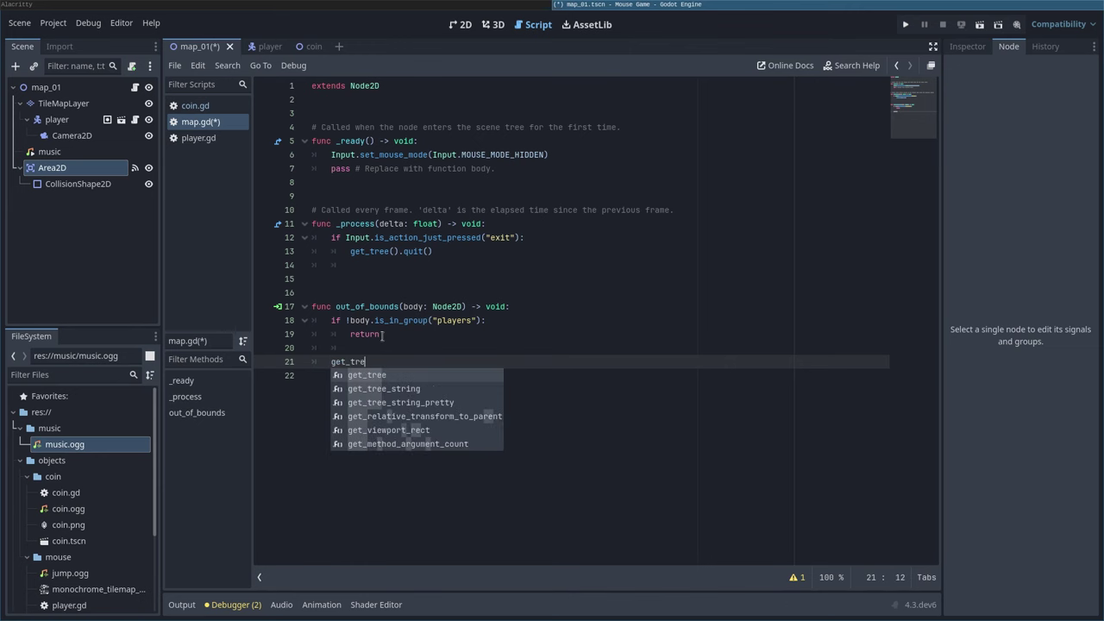
key("Return")
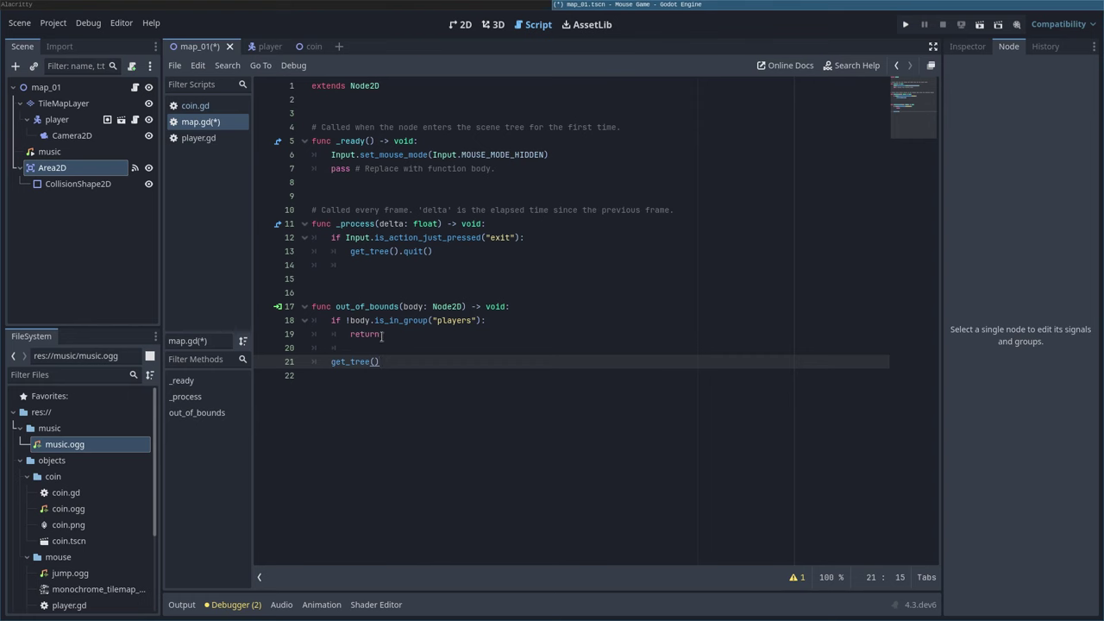
type(".re")
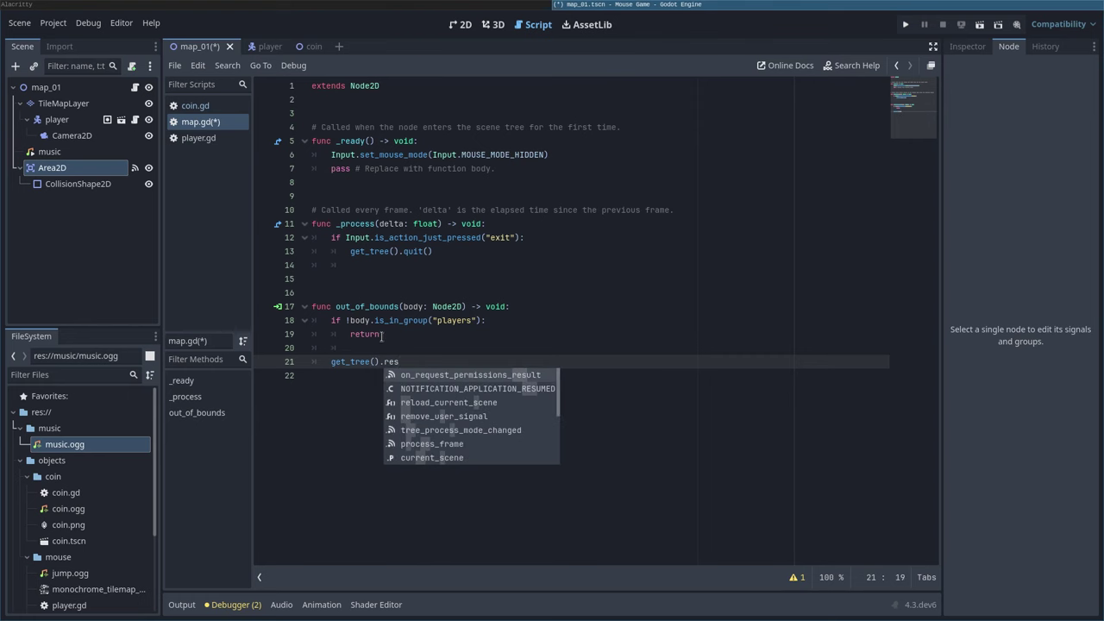
key("Return")
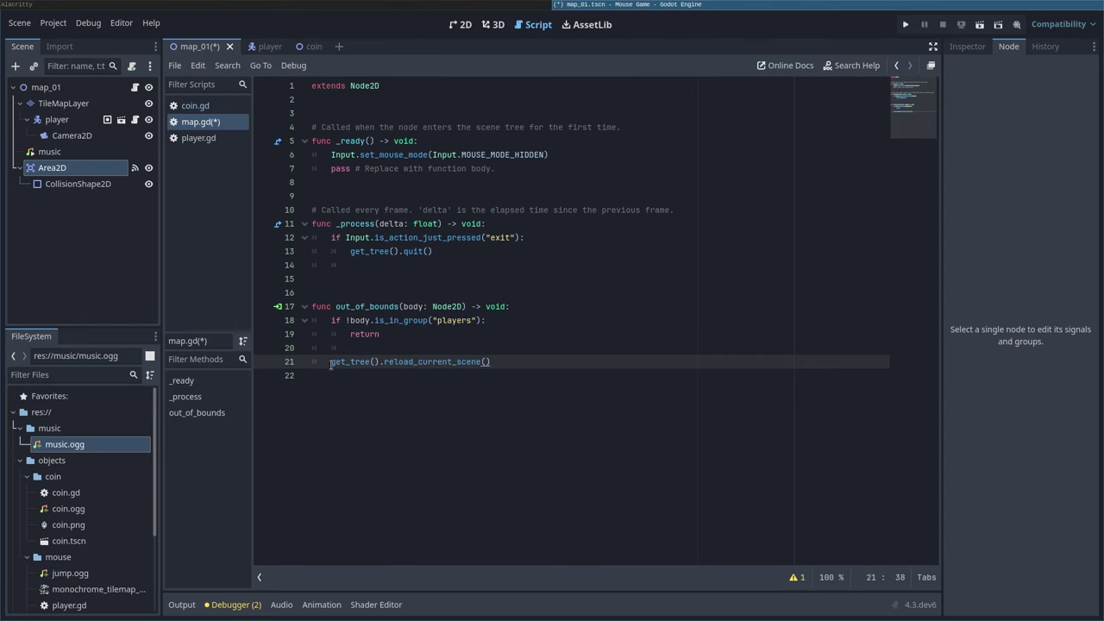
double_click(333, 362)
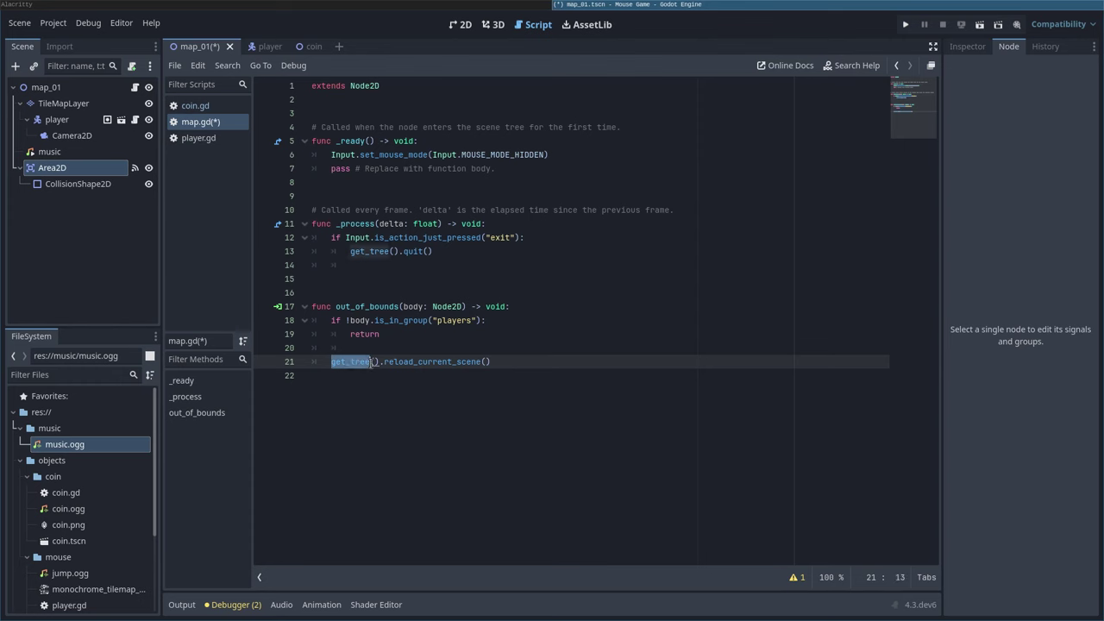
left_click(49, 87)
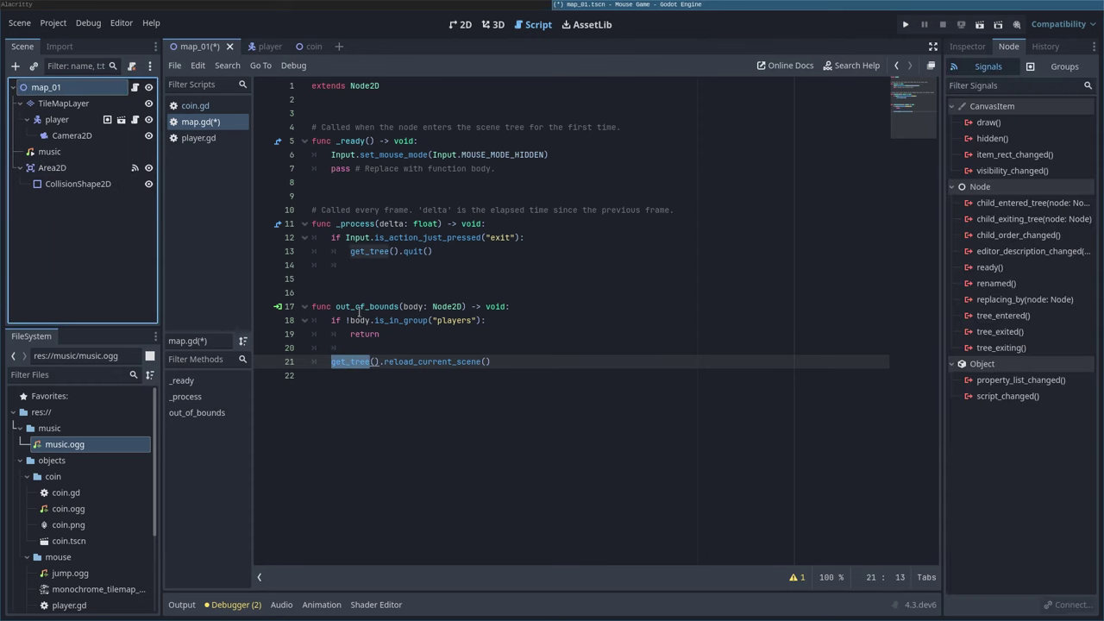
left_click_drag(385, 362, 493, 364)
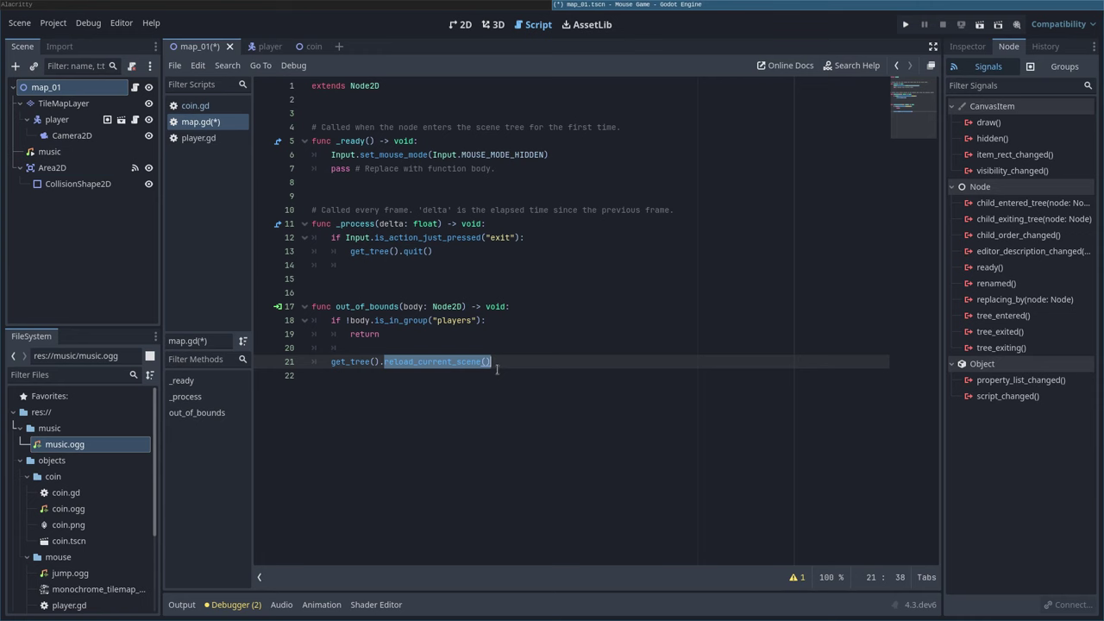
left_click(499, 377)
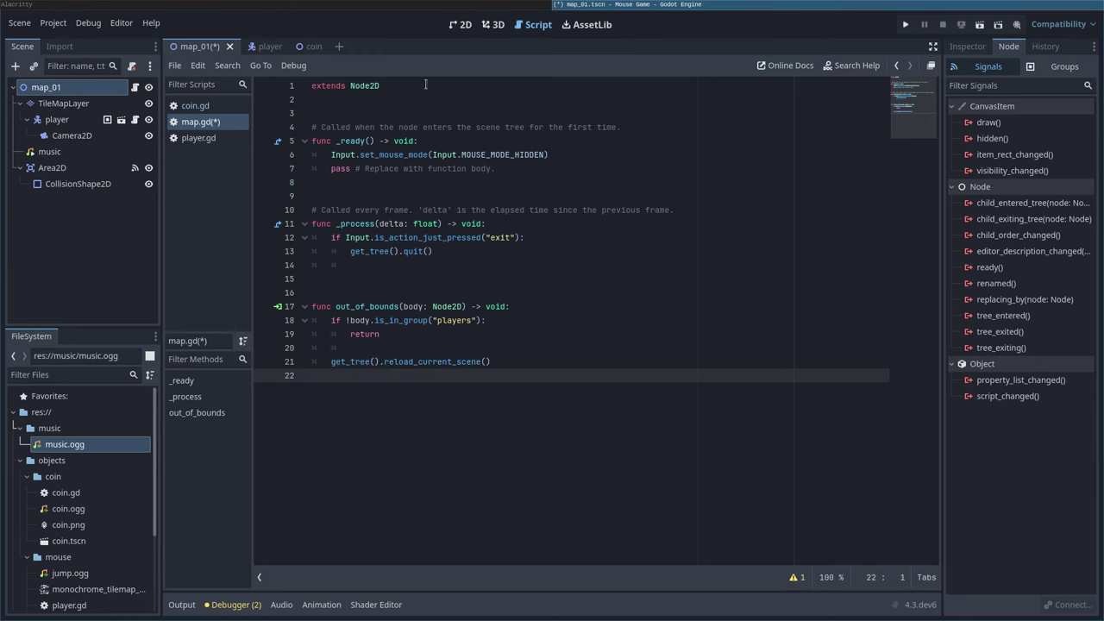
- Run the game and walk the player off both ends of the floor to test the scene reload, then quit
key("F5")
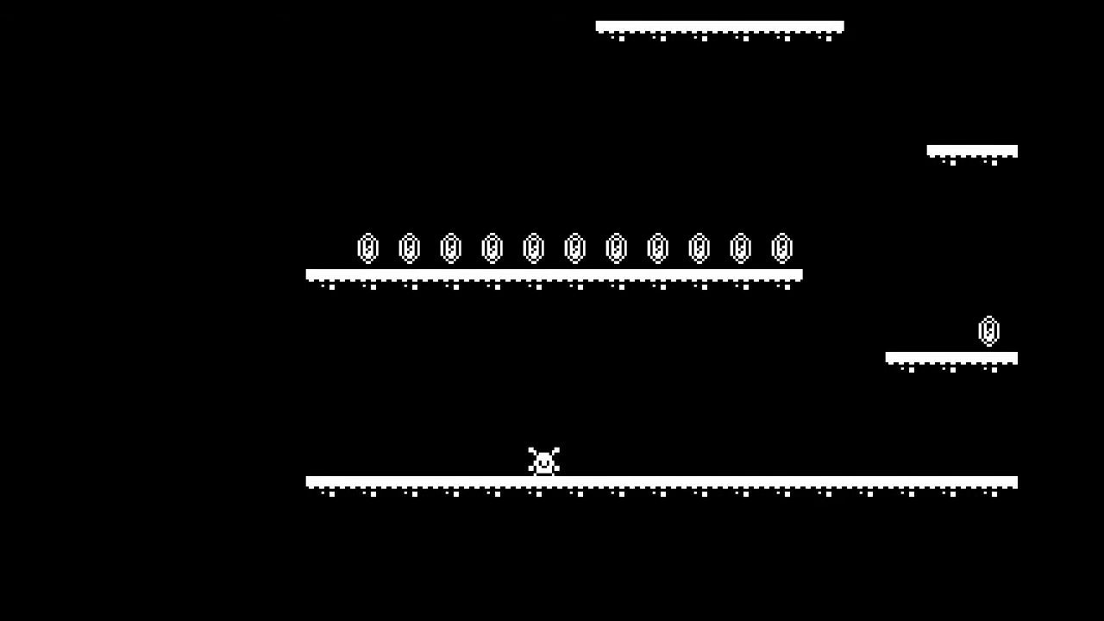
key("Left")
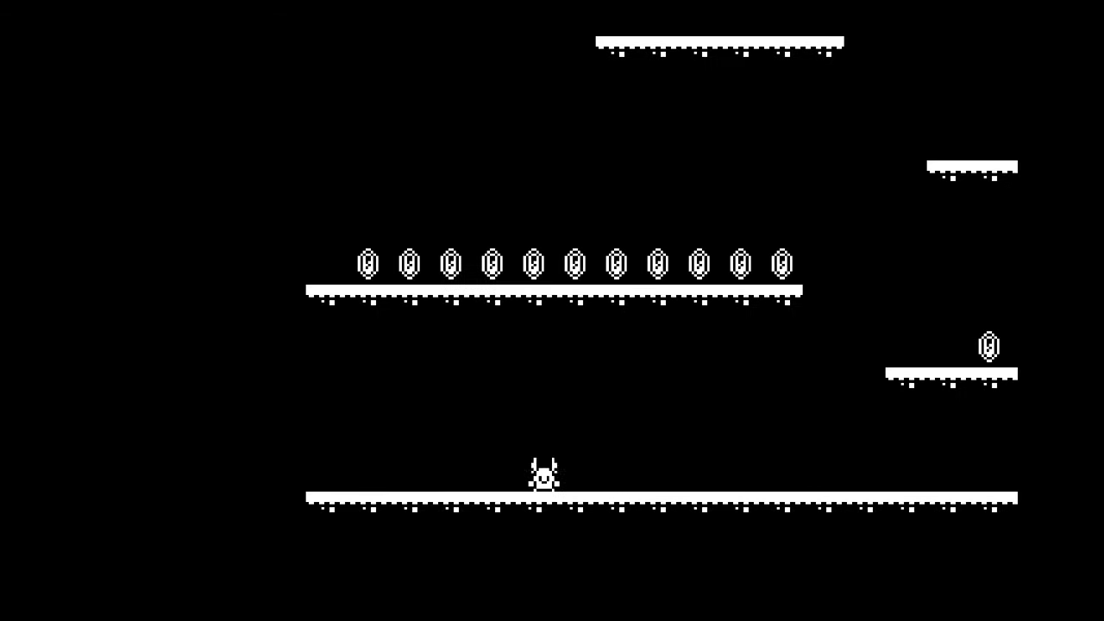
key("Left")
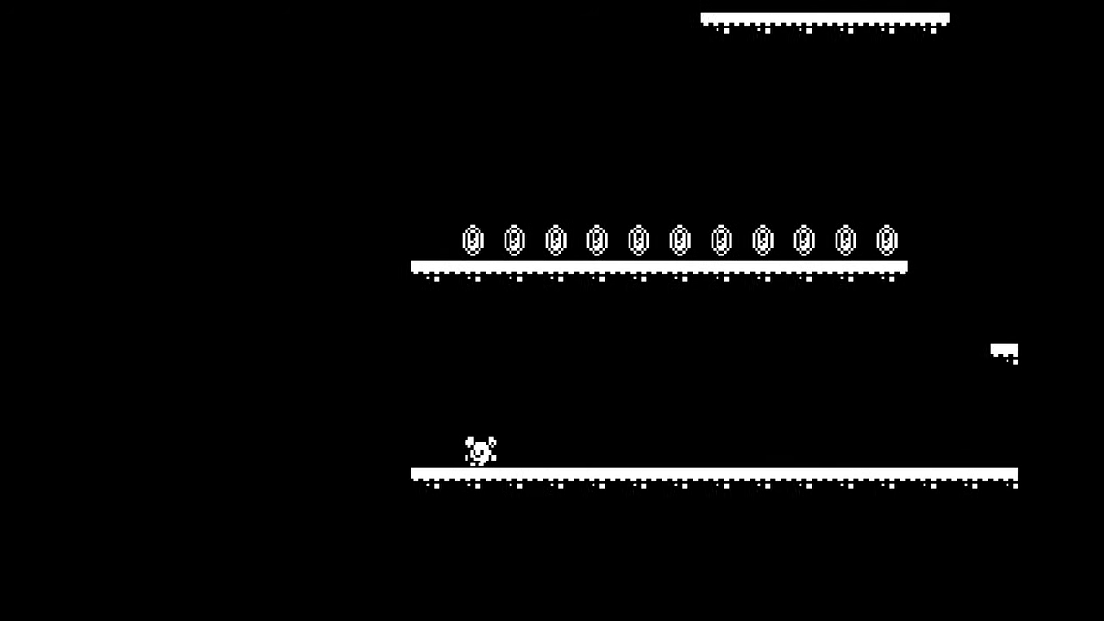
key("Left")
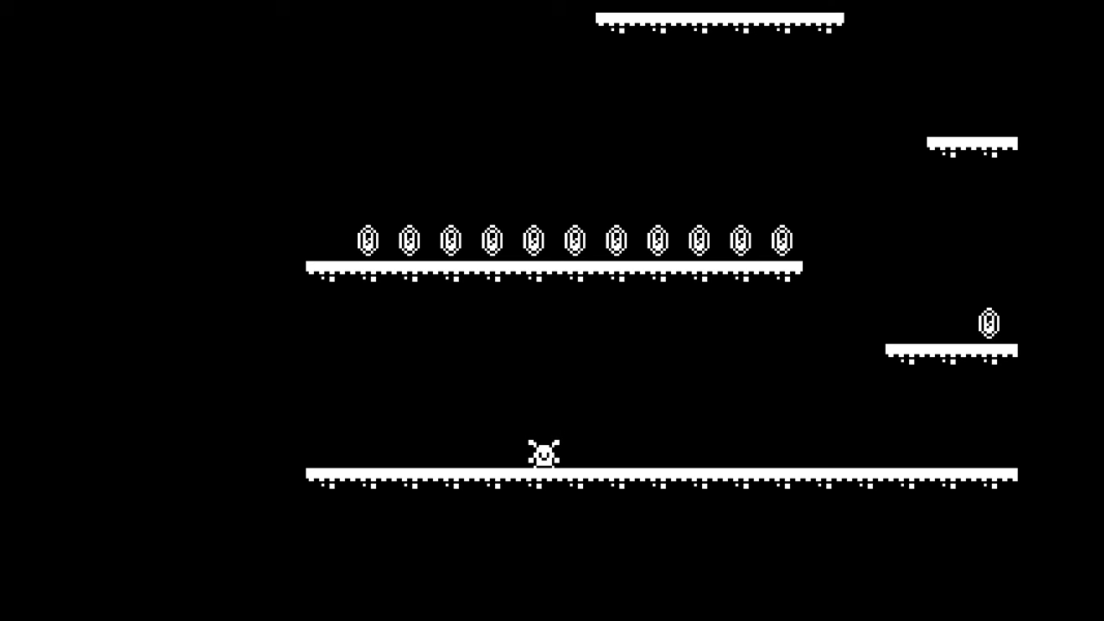
key("Left")
key("Right")
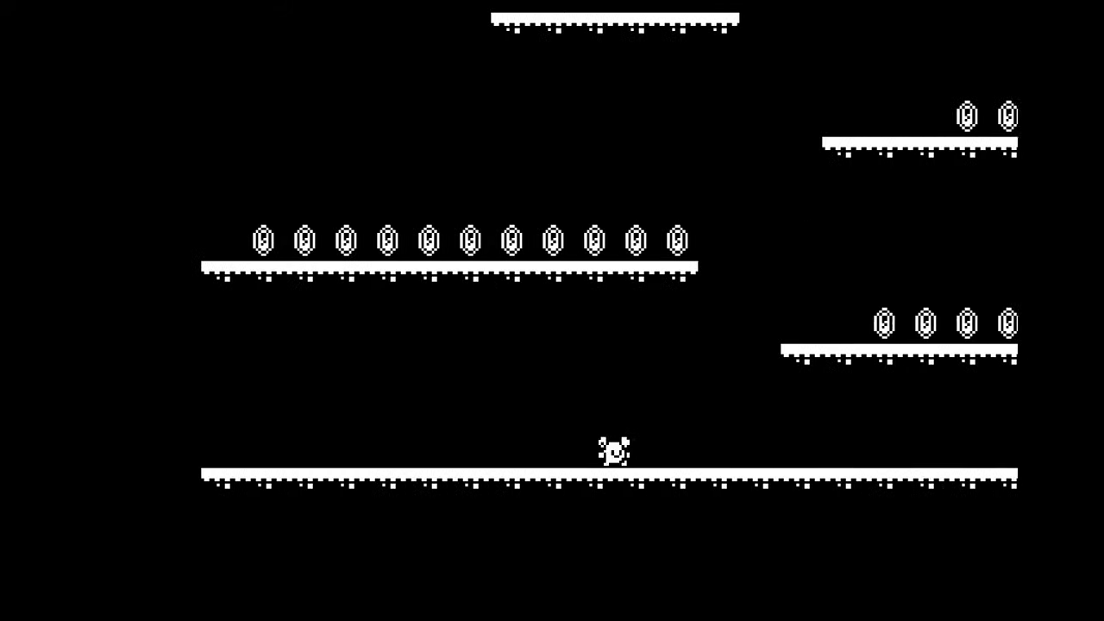
key("Right")
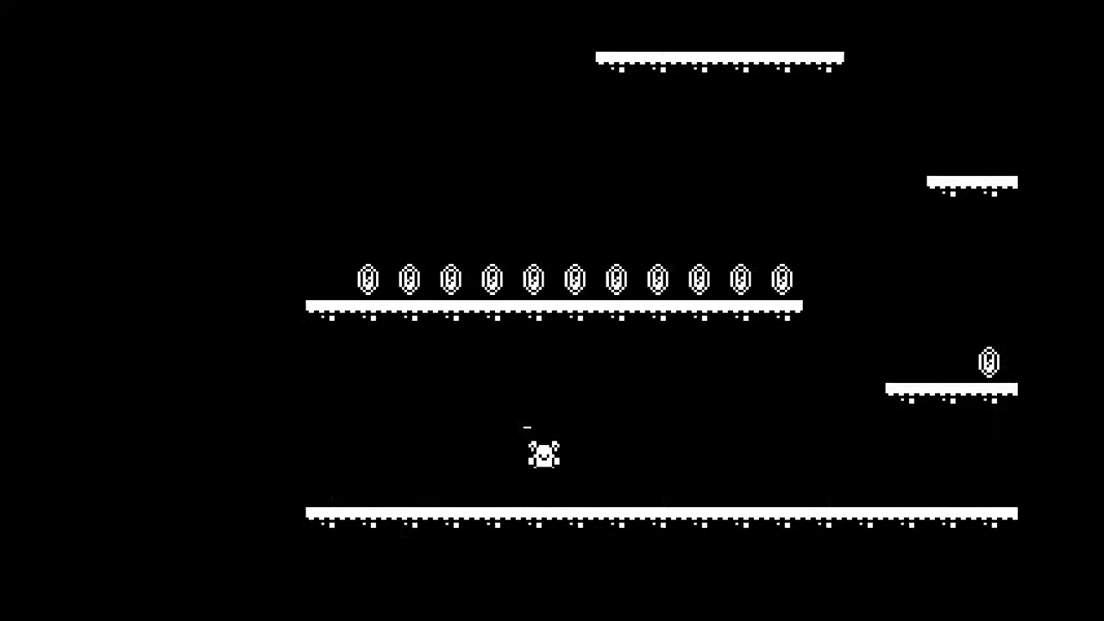
key("Right")
key("Left")
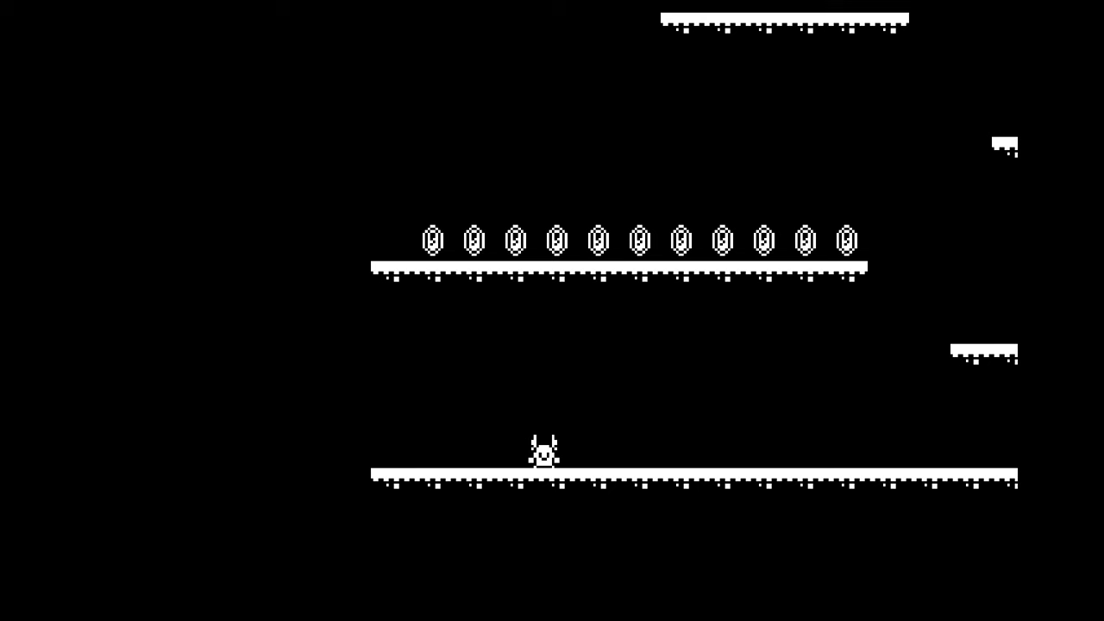
key("Escape")
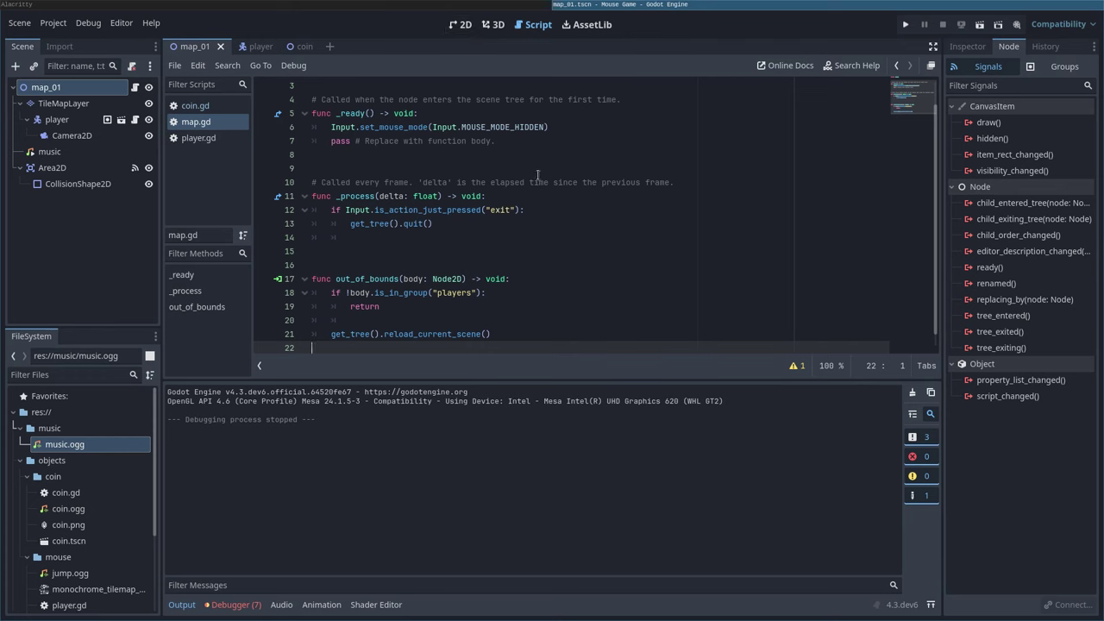
scroll(504, 208, "up", 1)
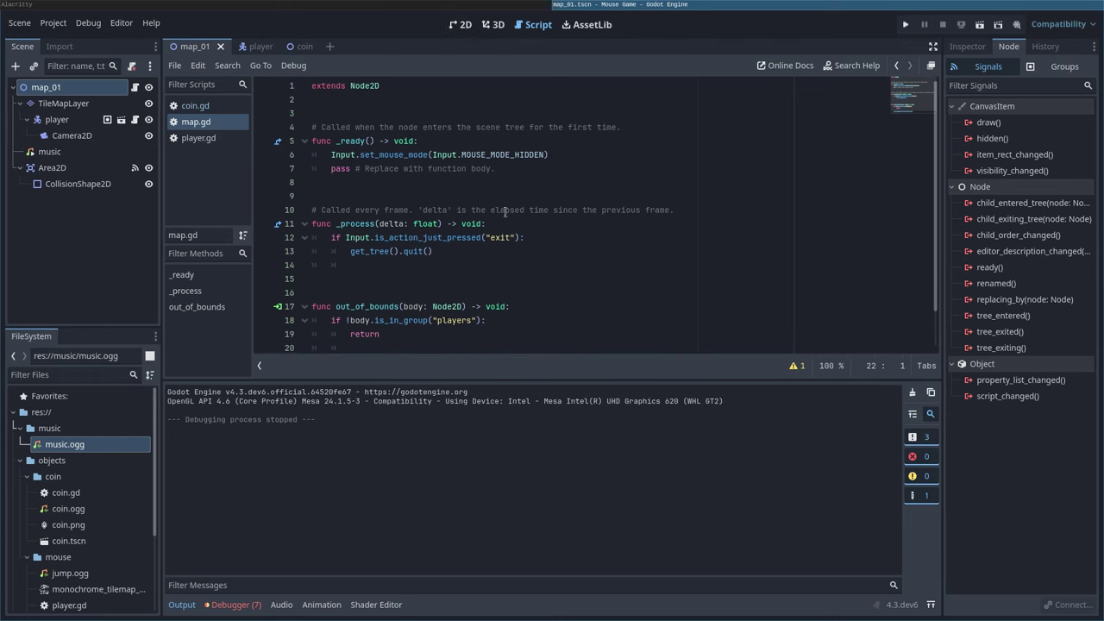